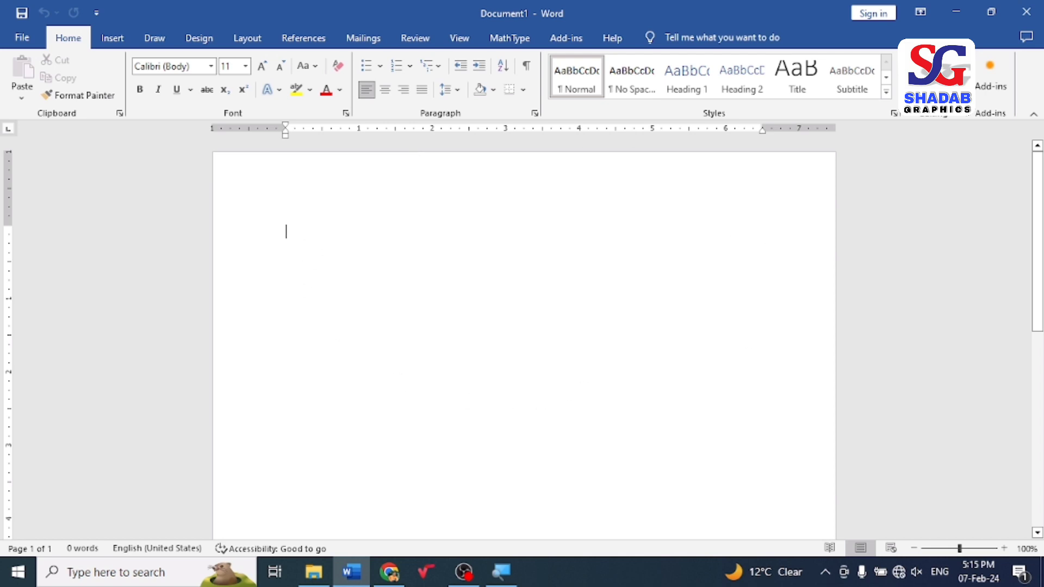
- Erase the stray test letters, then set Top, Bottom, Left and Right margins to 0
type("fgdg")
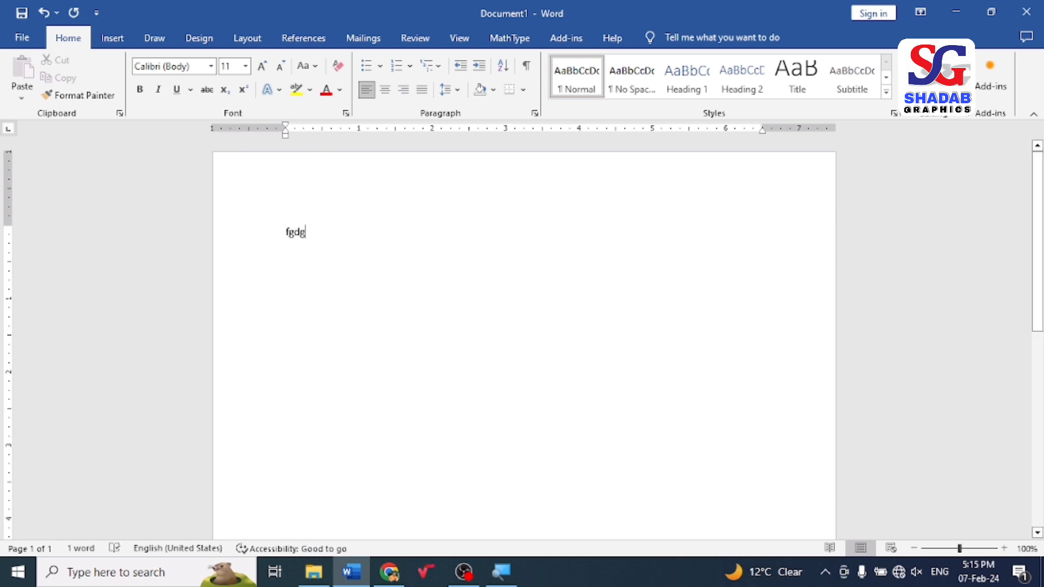
key("BackSpace")
key("BackSpace")
key("BackSpace")
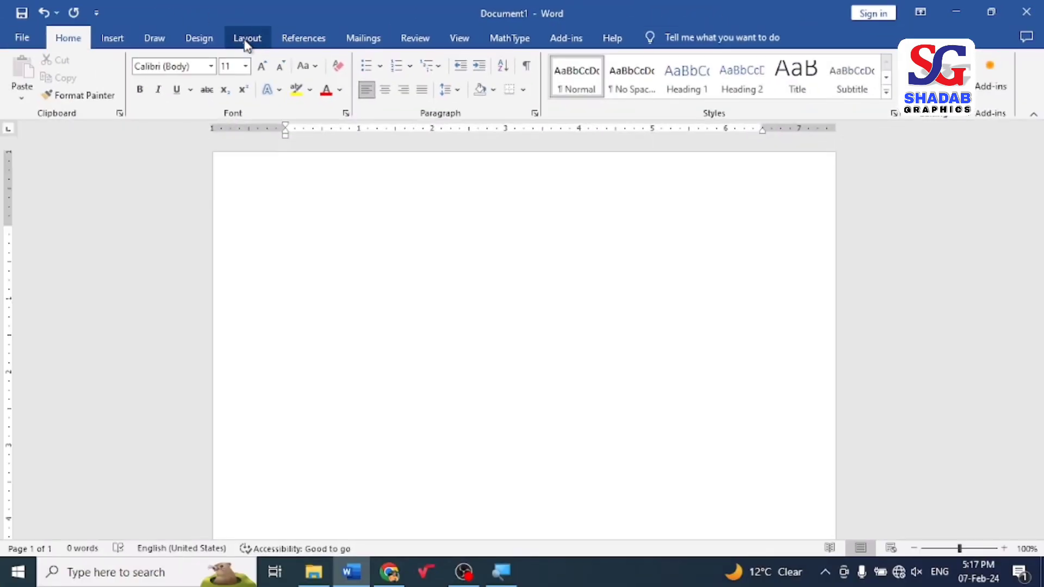
left_click(245, 39)
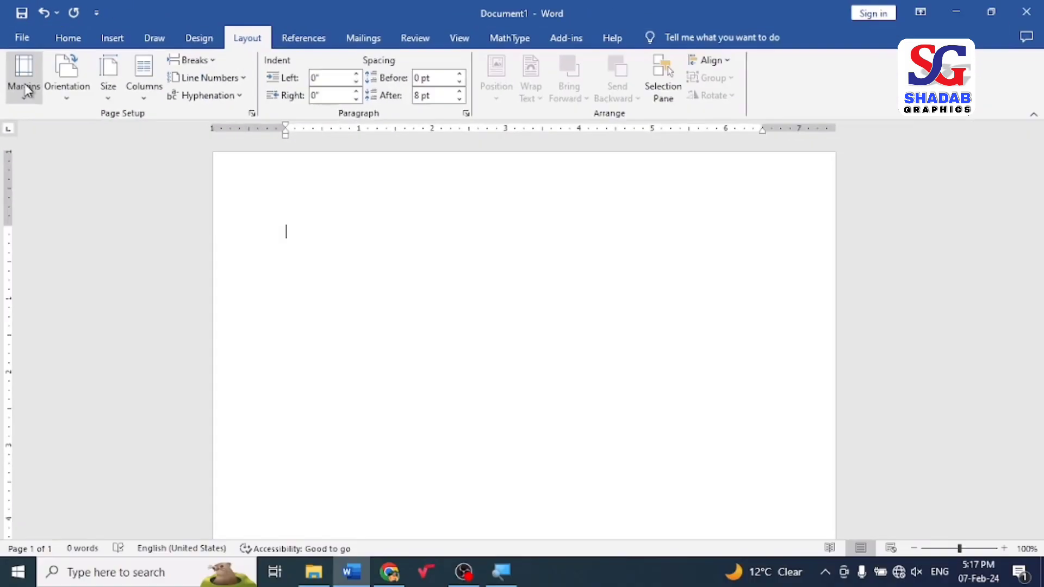
left_click(24, 87)
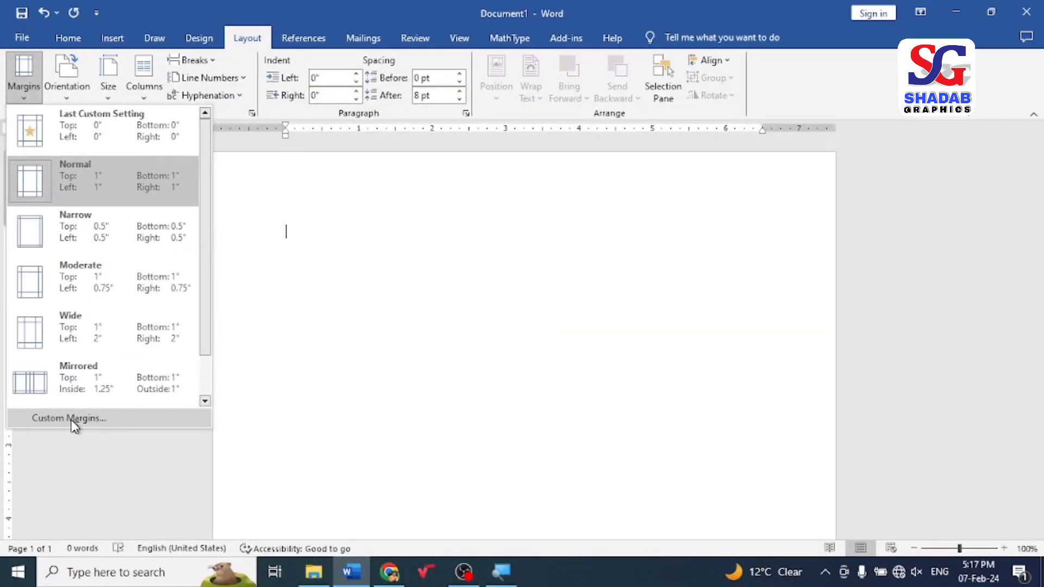
left_click(113, 418)
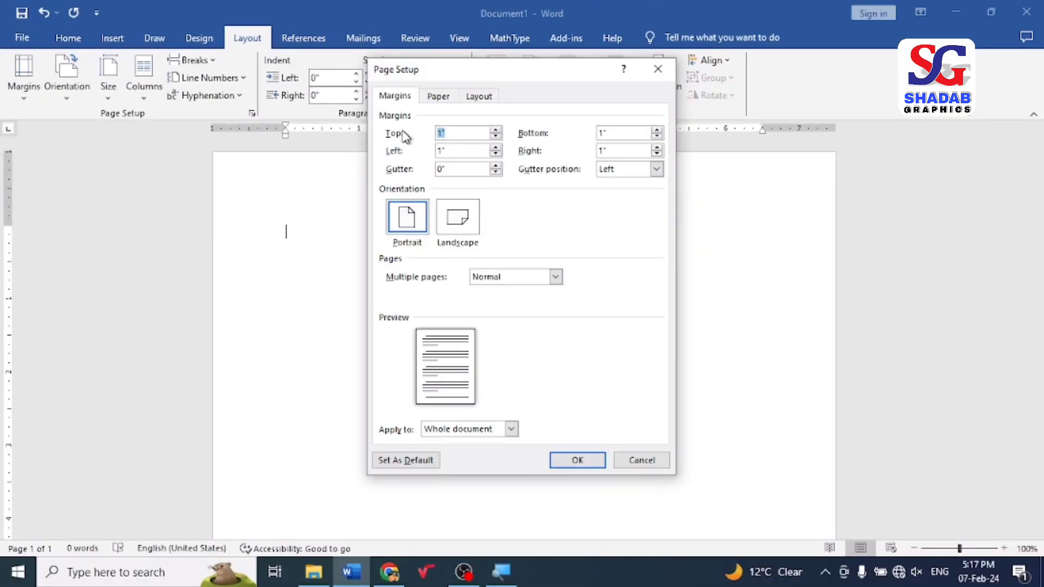
type("0")
key("Tab")
type("0")
key("Tab")
type("0")
key("Tab")
type("0")
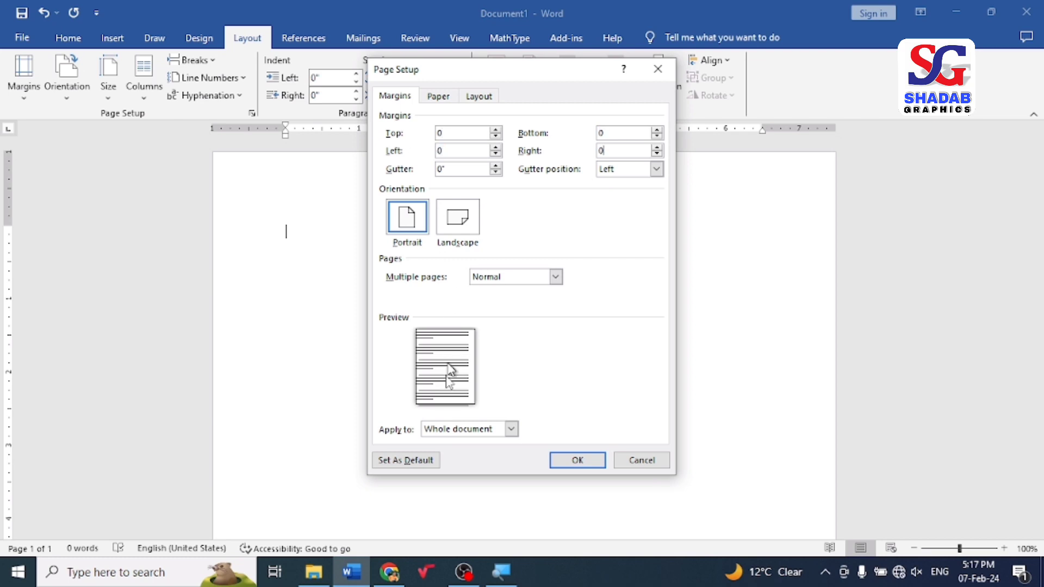
left_click(575, 460)
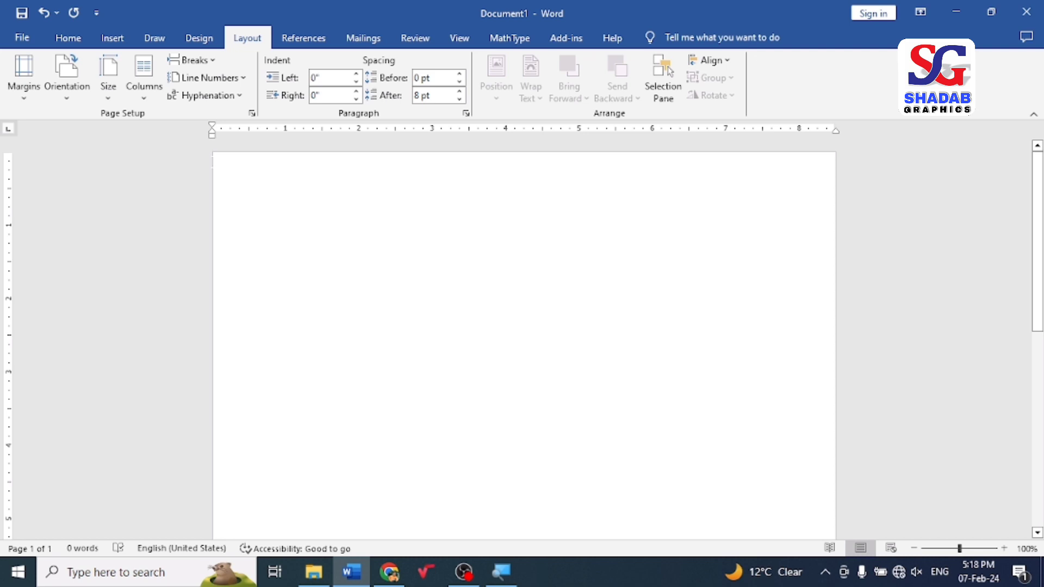
- Insert a one-column, eight-row table and select the whole table
key("alt+h")
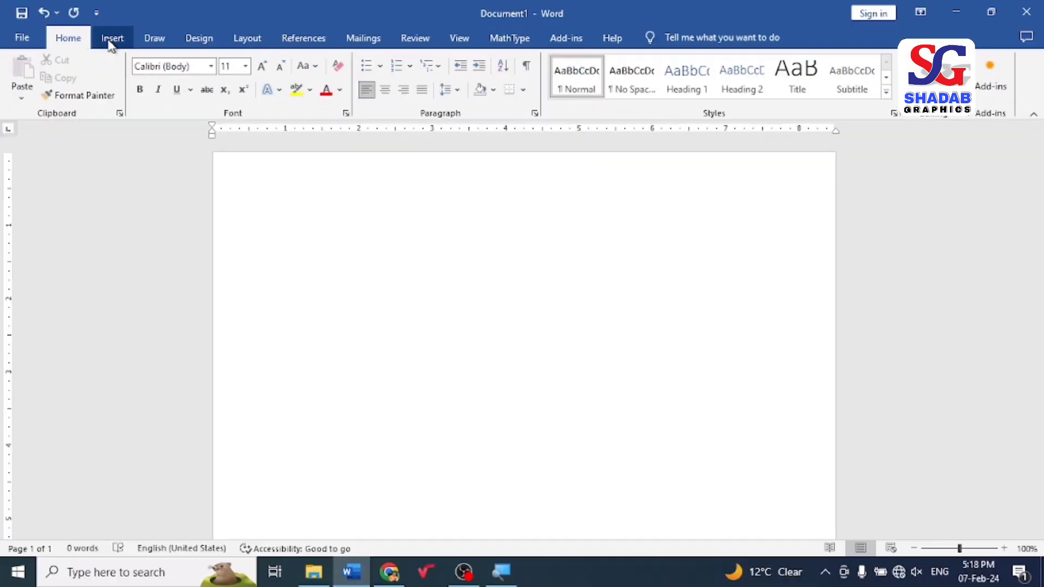
left_click(112, 38)
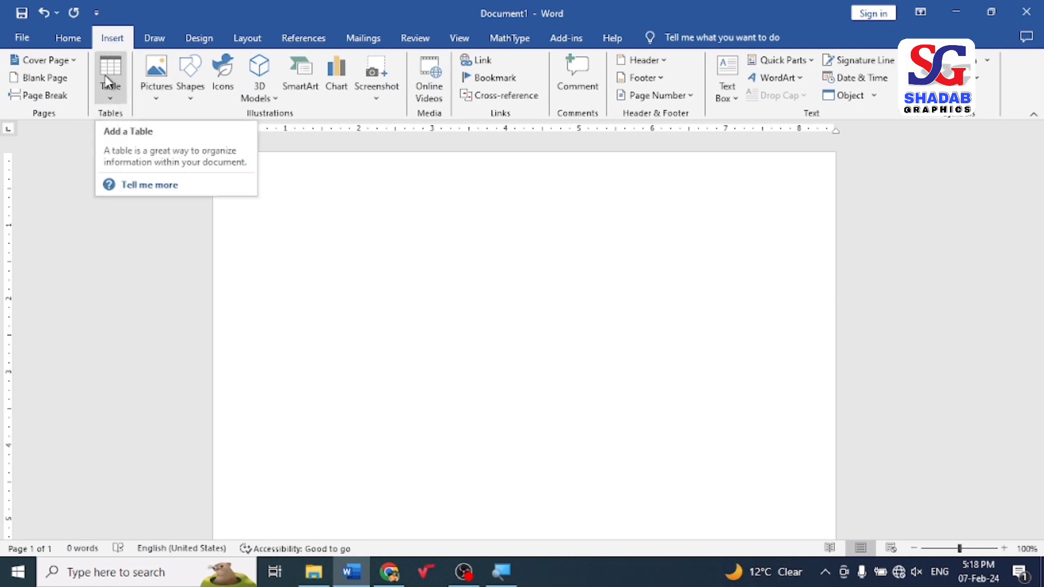
left_click(111, 94)
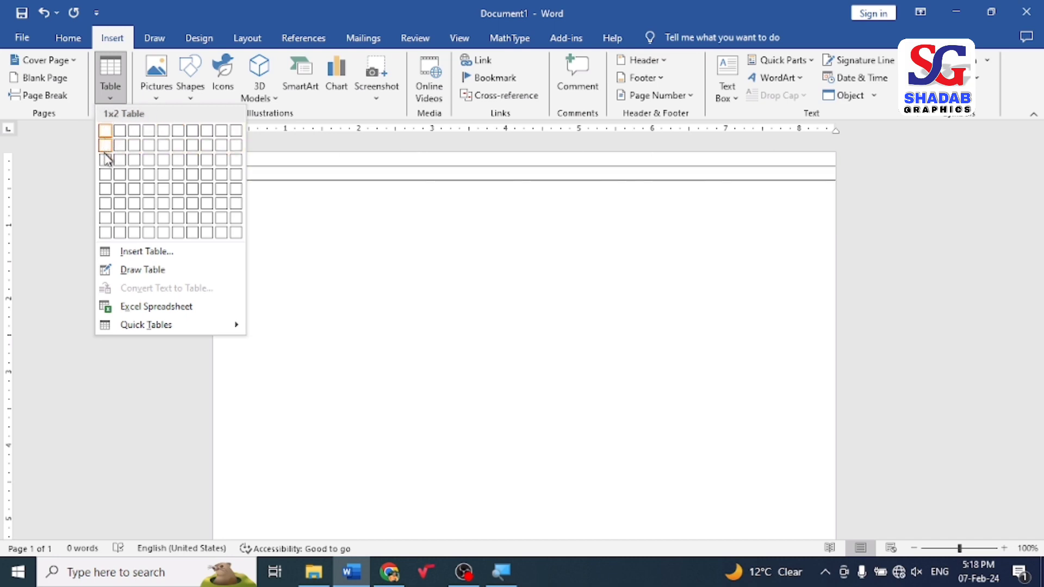
left_click(106, 232)
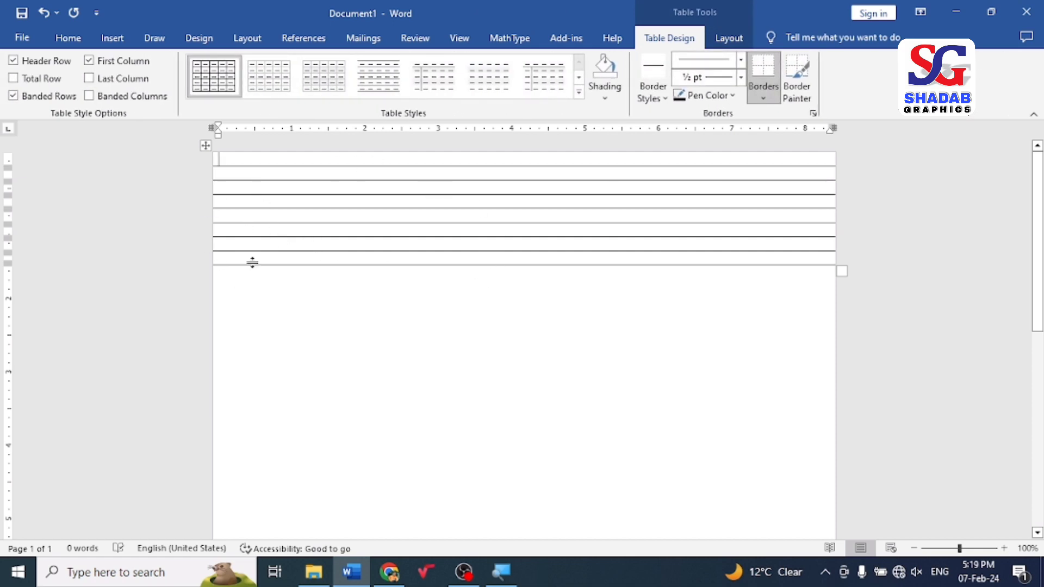
left_click(206, 145)
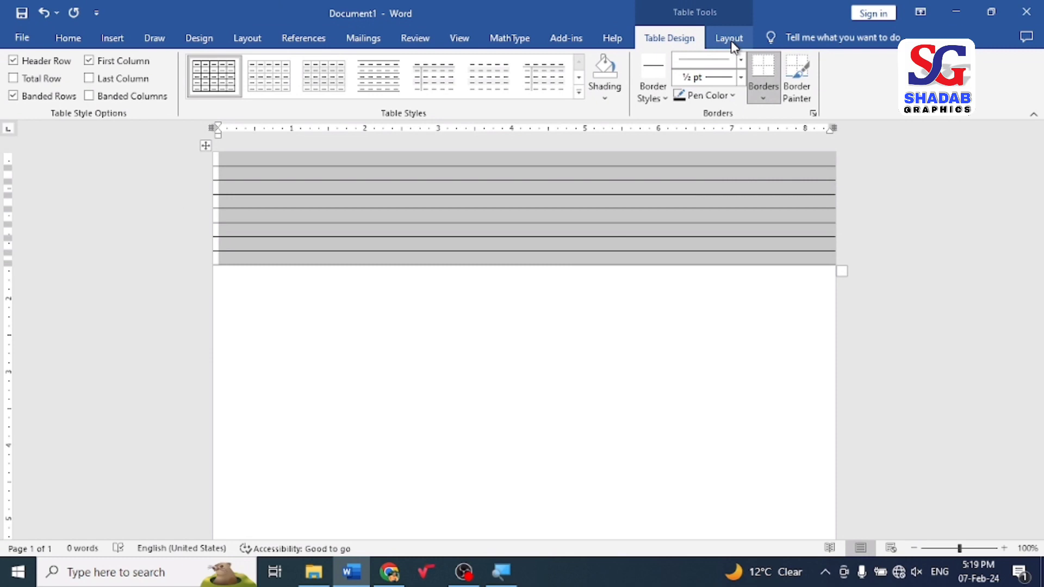
- Try a 0.3-inch row height for the table, then undo the change
left_click(731, 40)
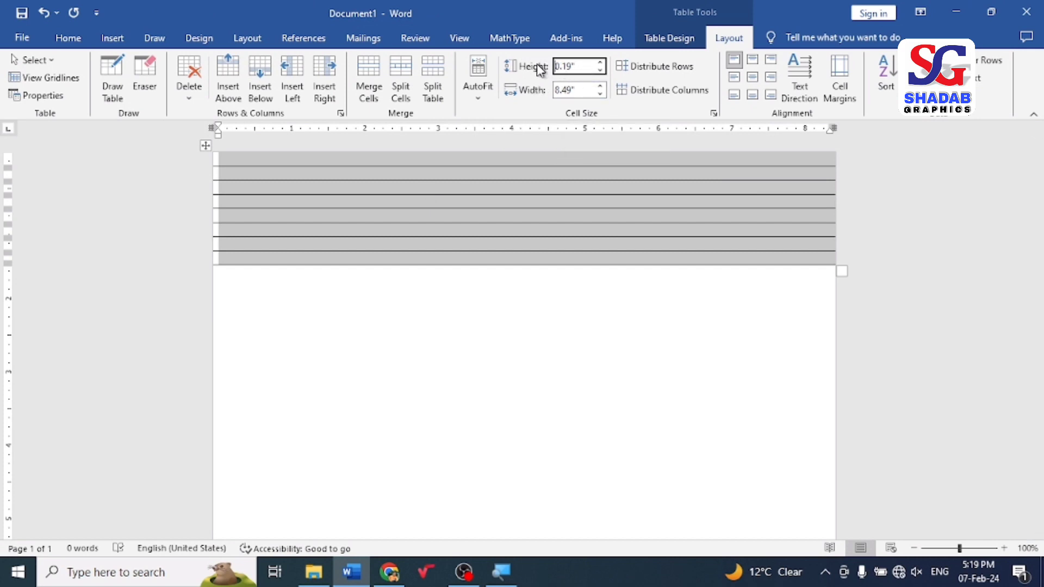
left_click(577, 66)
key("ctrl+a")
type("0")
key("Return")
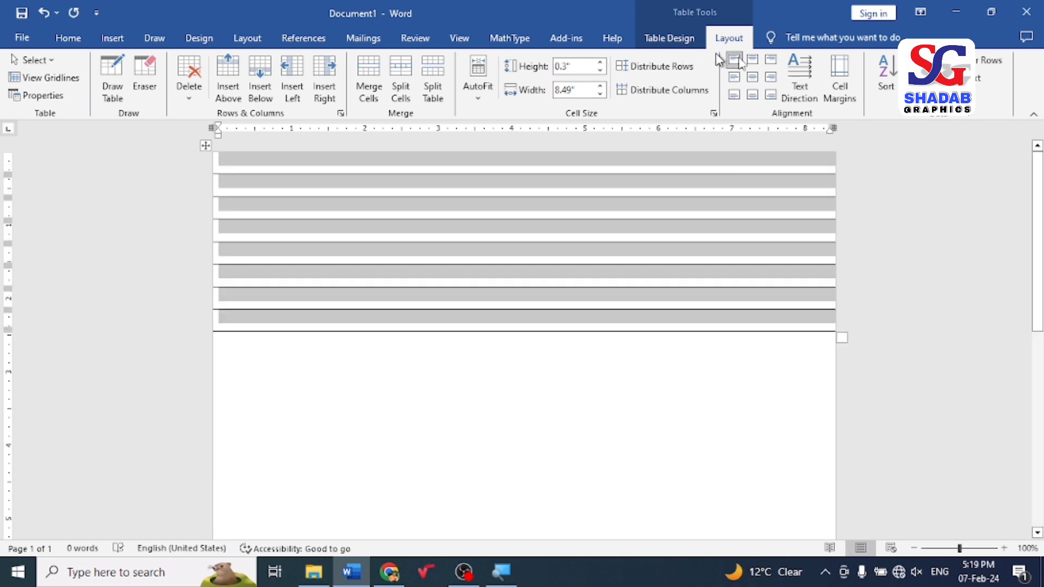
left_click(348, 172)
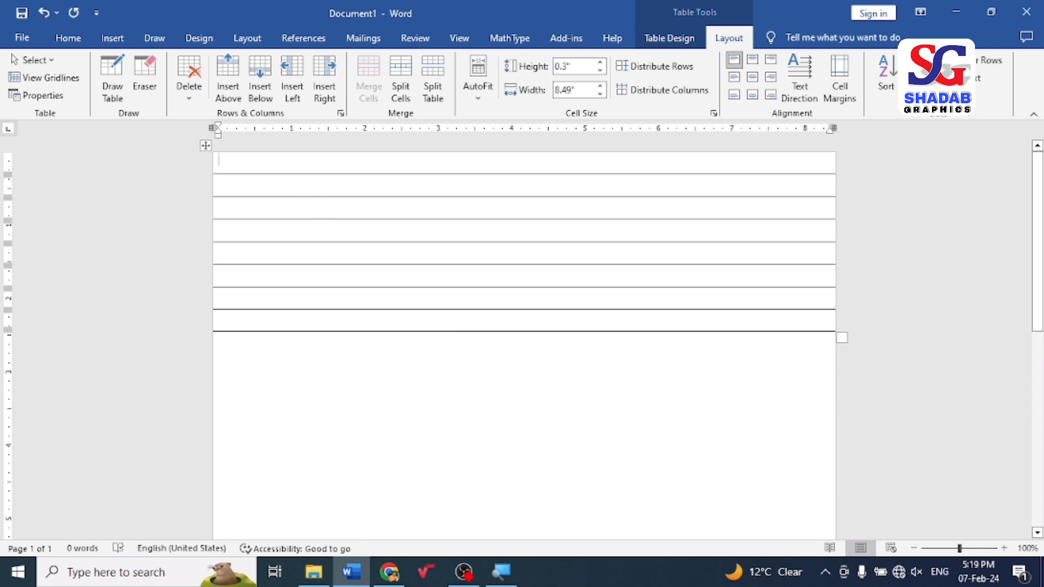
key("ctrl+z")
- Make the first row a tall header area and add five more rows at the table's end
left_click_drag(318, 176, 326, 240)
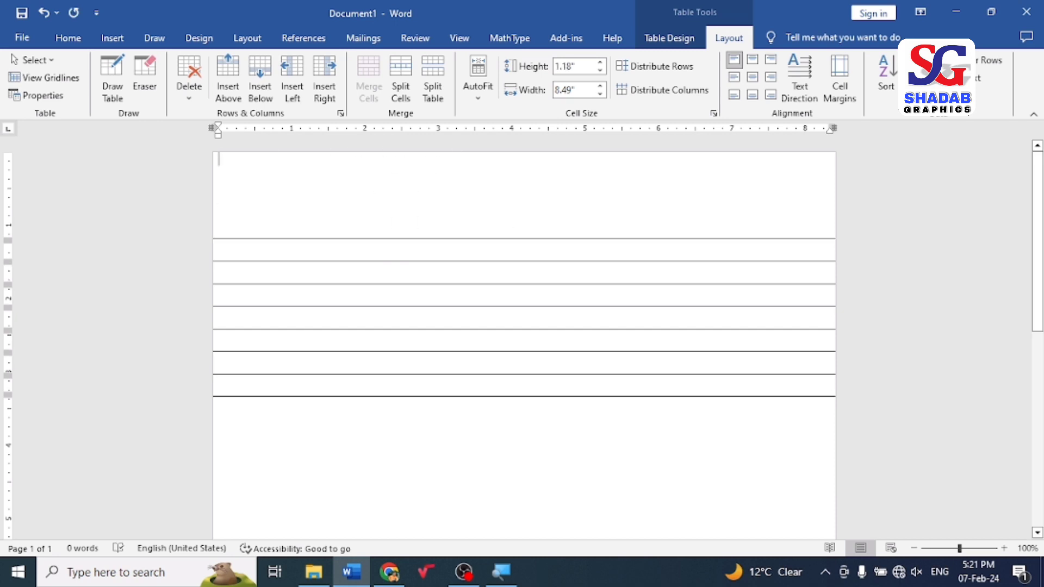
key("alt+h")
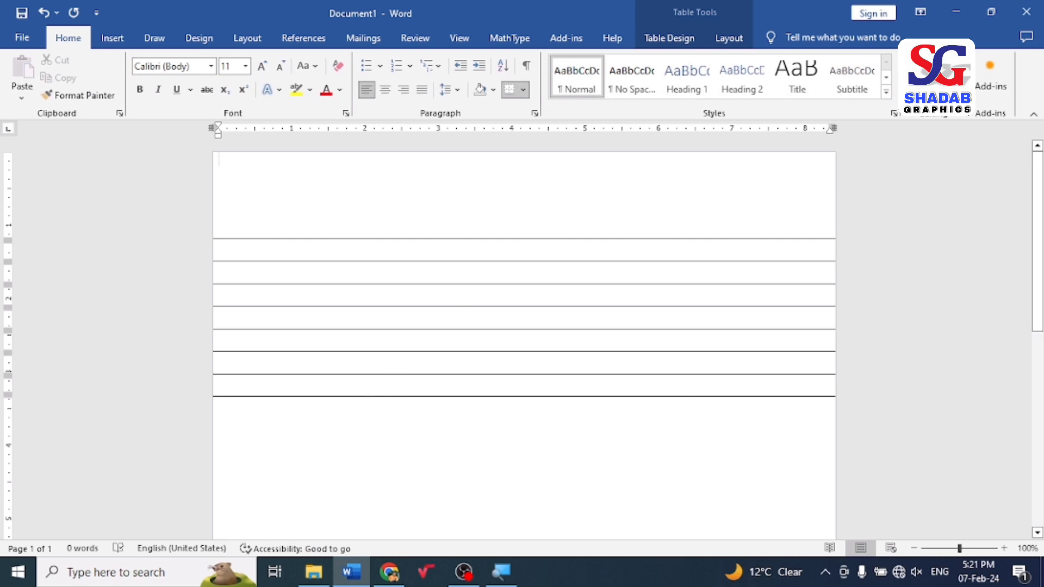
left_click(358, 386)
key("Tab")
key("Tab")
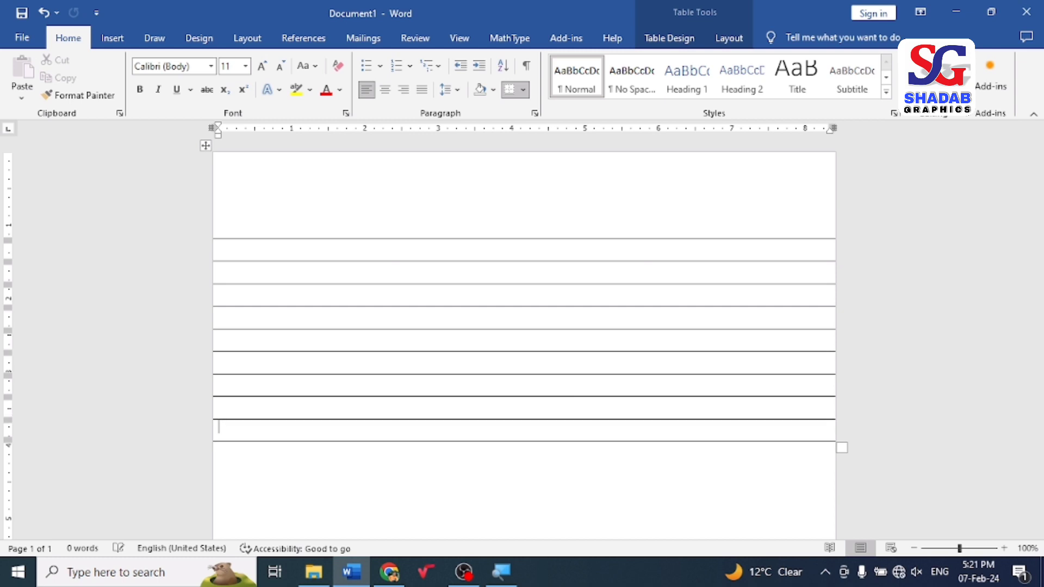
key("Tab")
key("Tab")
key("Tab")
key("Tab")
key("Tab")
key("Tab")
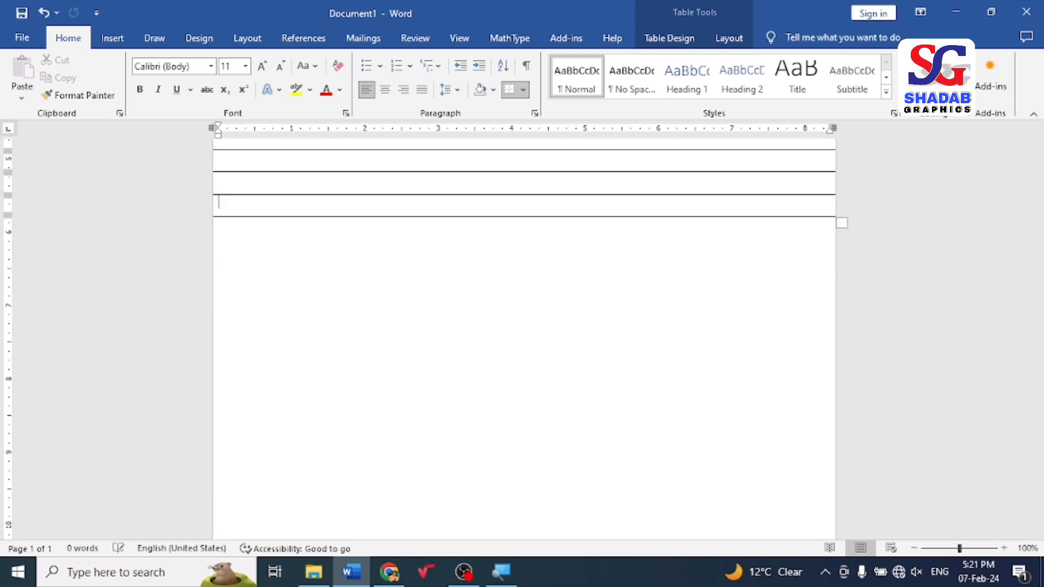
scroll(441, 378, "down", 3)
key("Tab")
key("Tab")
key("Tab")
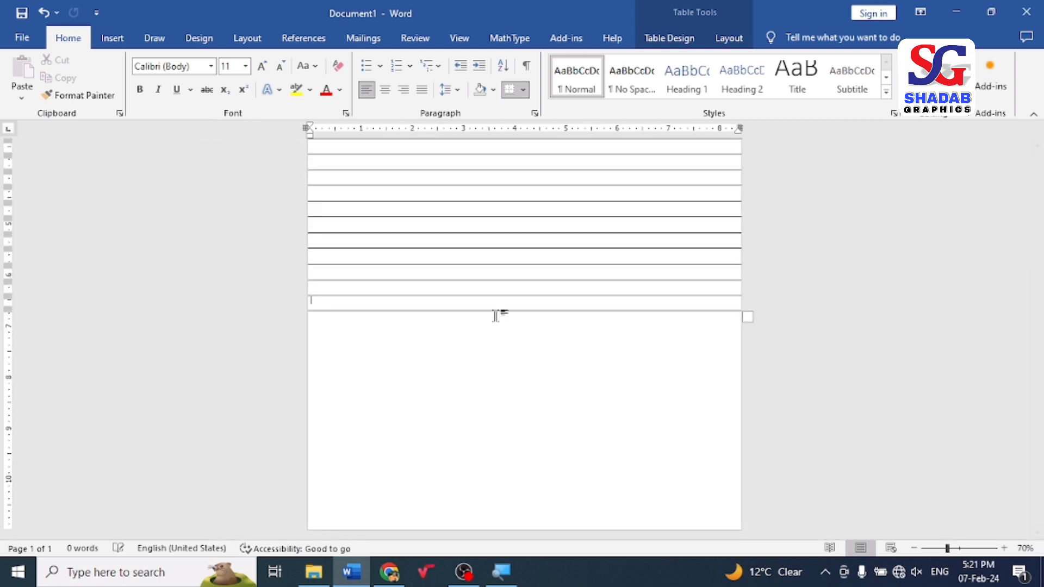
key("Tab")
key("Tab")
key("Tab")
key("Tab")
key("Tab")
key("Tab")
key("Tab")
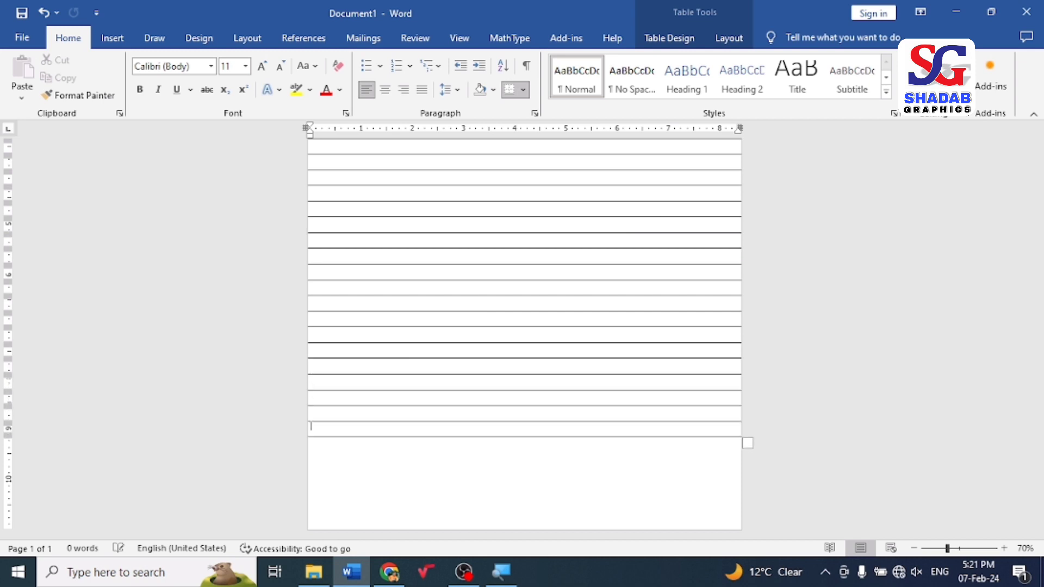
key("Tab")
key("Tab")
key("Tab")
key("Tab")
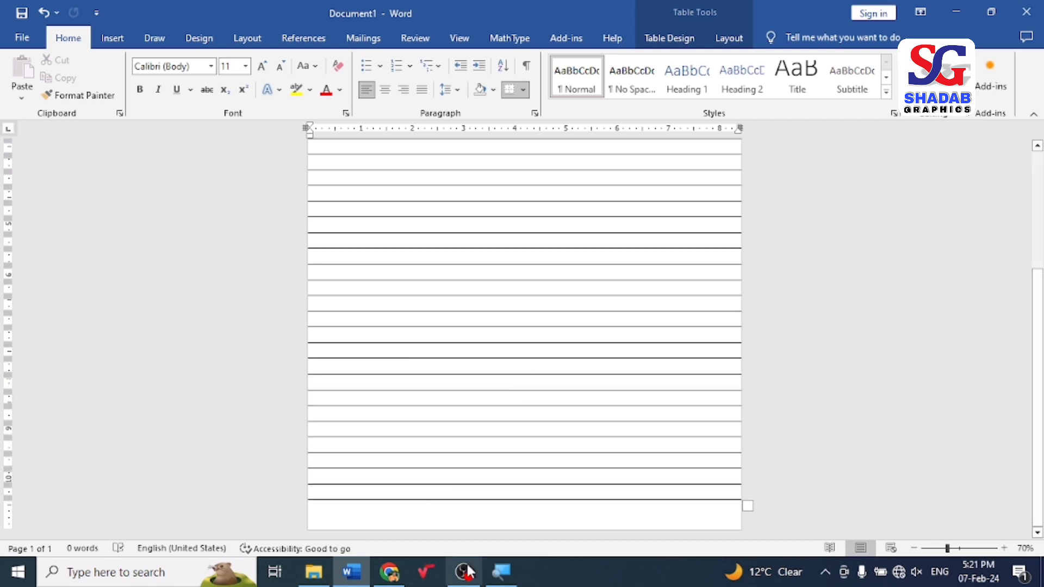
- Undo the extra row that spilled onto page 2 so the table fits one page
scroll(354, 518, "up", 2)
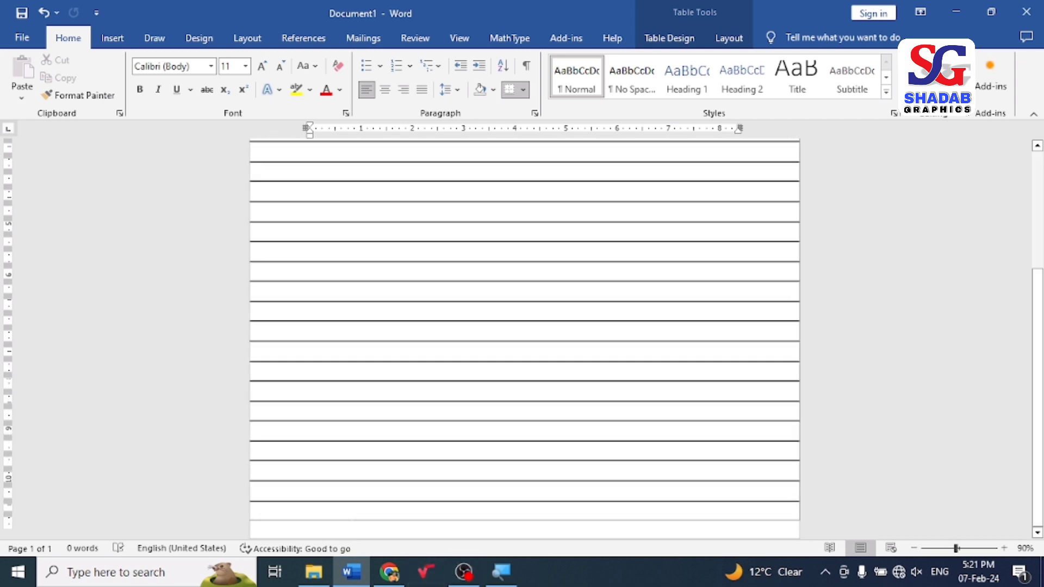
scroll(288, 361, "down", 5)
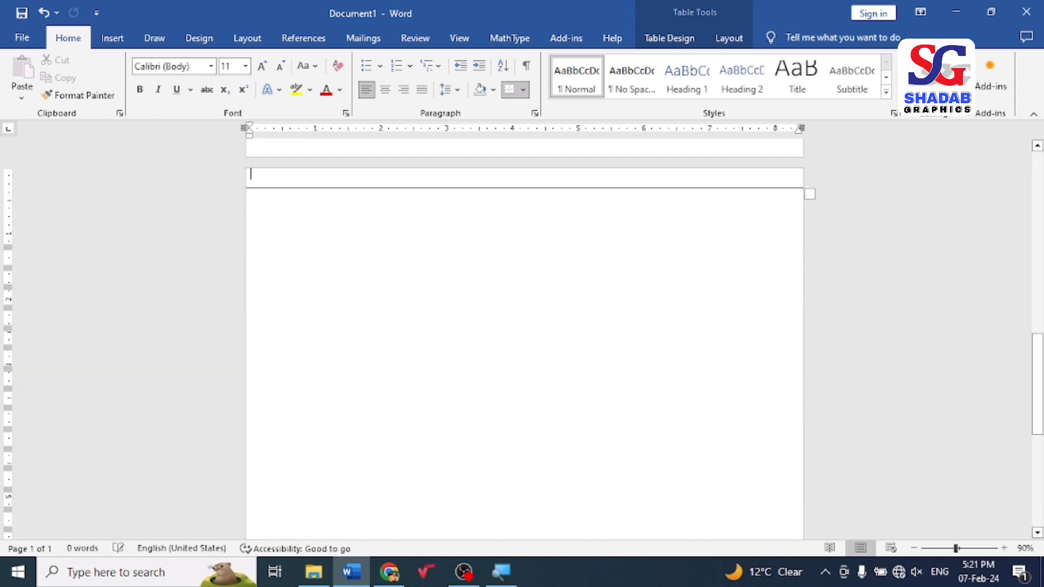
key("Tab")
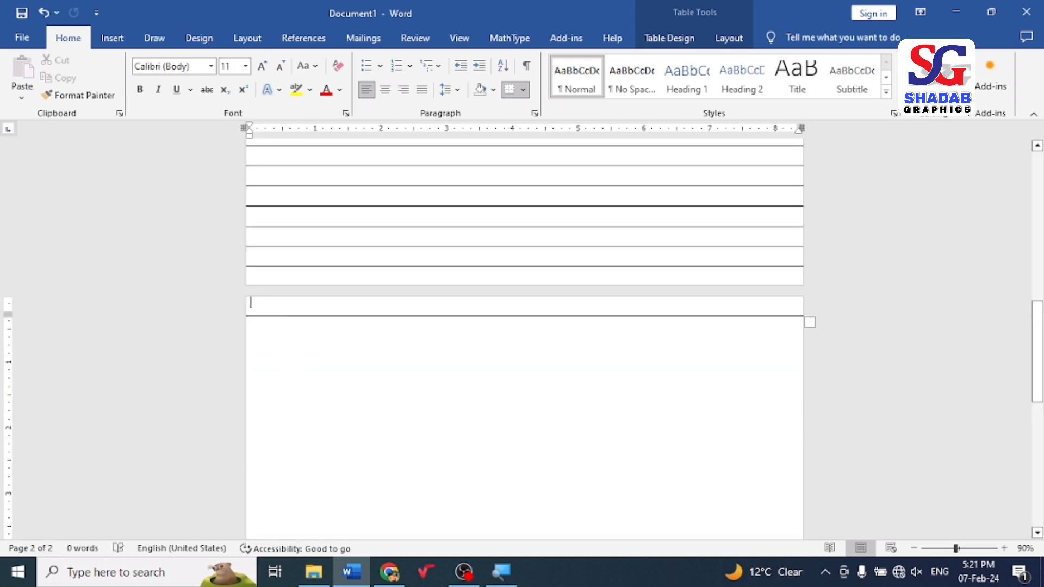
key("ctrl+z")
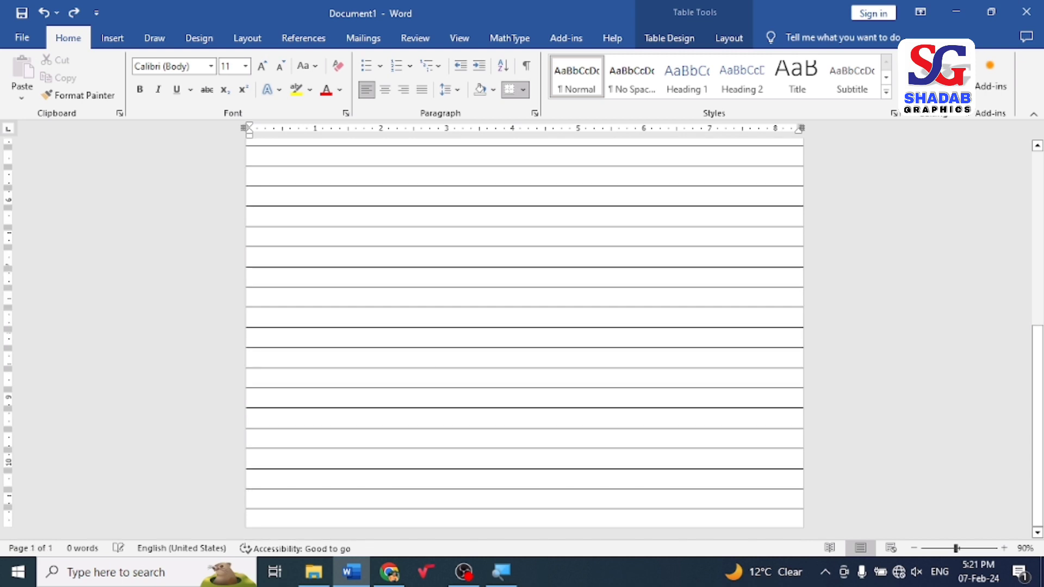
scroll(334, 335, "down", 2)
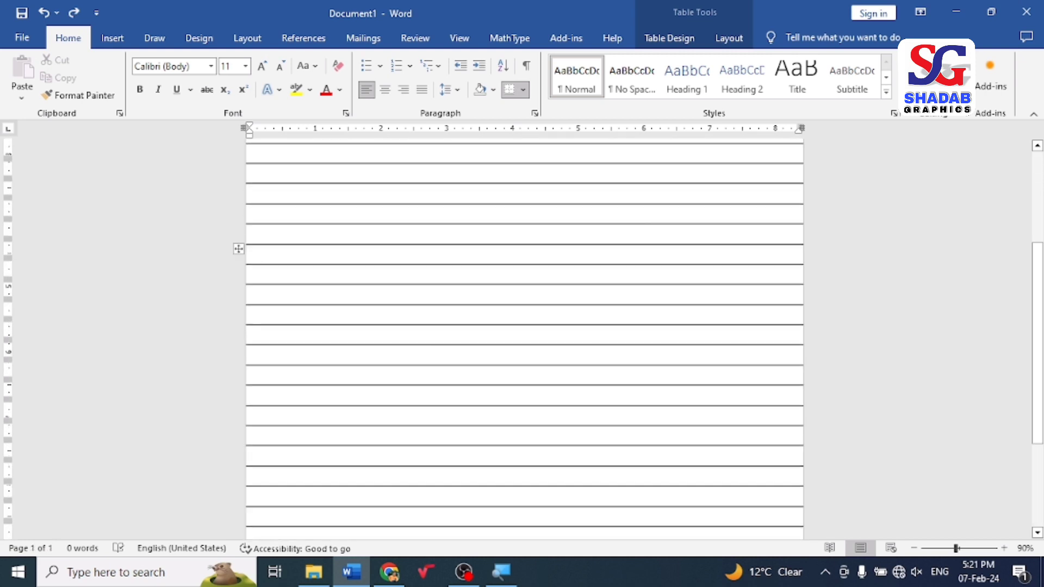
scroll(238, 249, "down", 2)
scroll(387, 347, "up", 5)
scroll(386, 347, "up", 5)
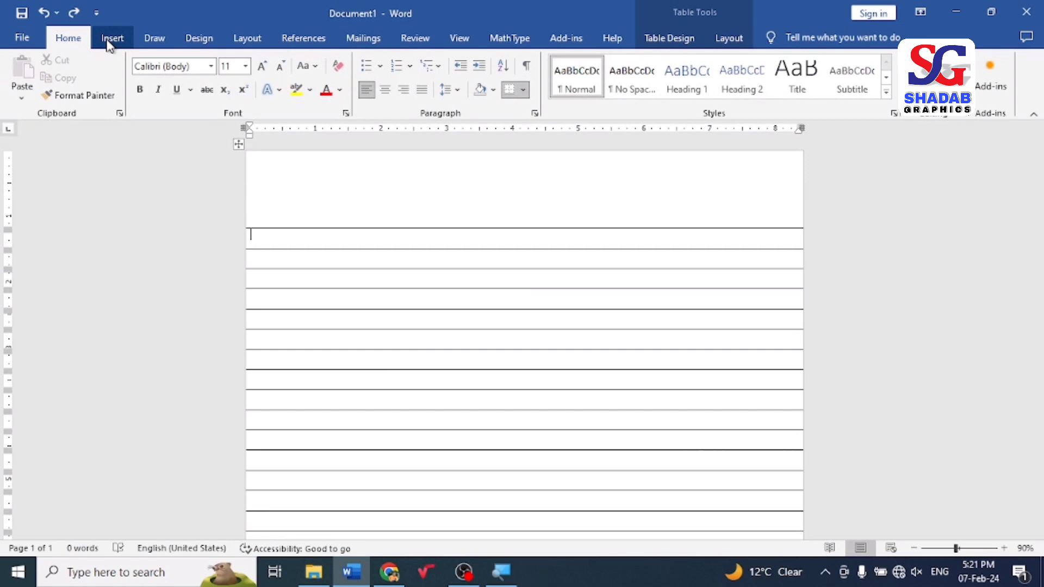
- Draw a straight horizontal line across the full page width below the header row
left_click(109, 39)
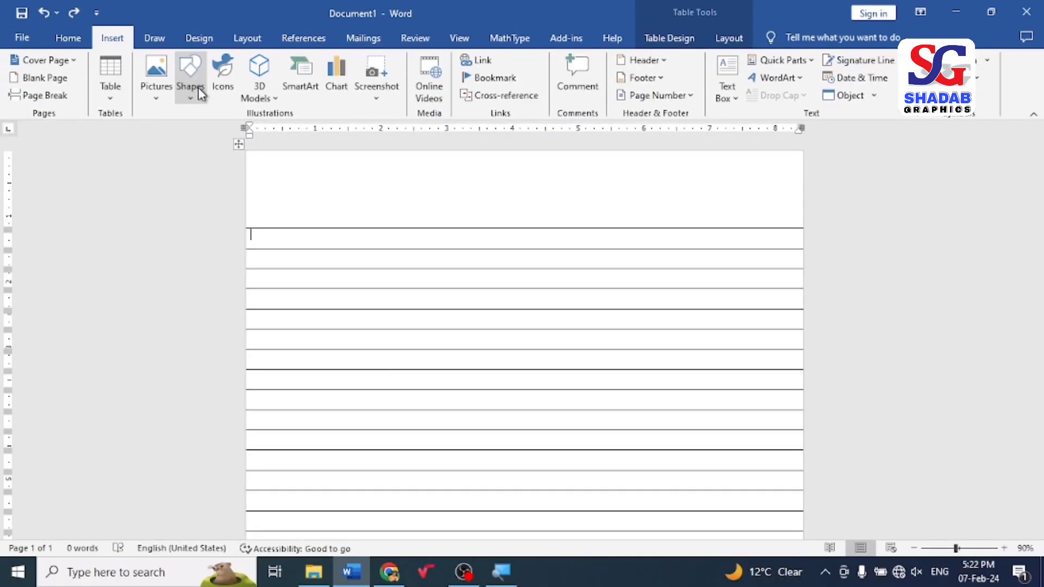
left_click(198, 87)
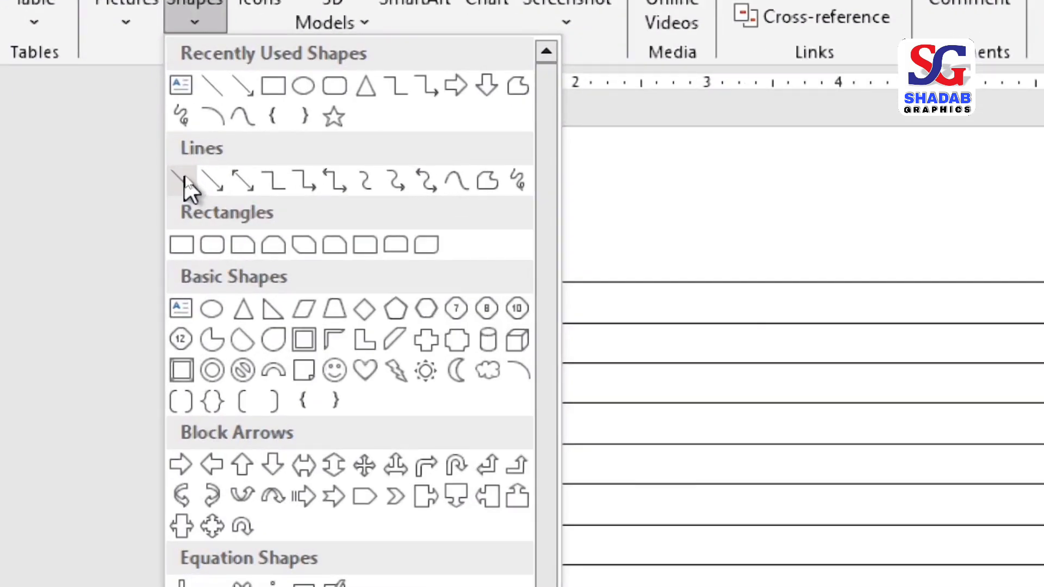
left_click(182, 185)
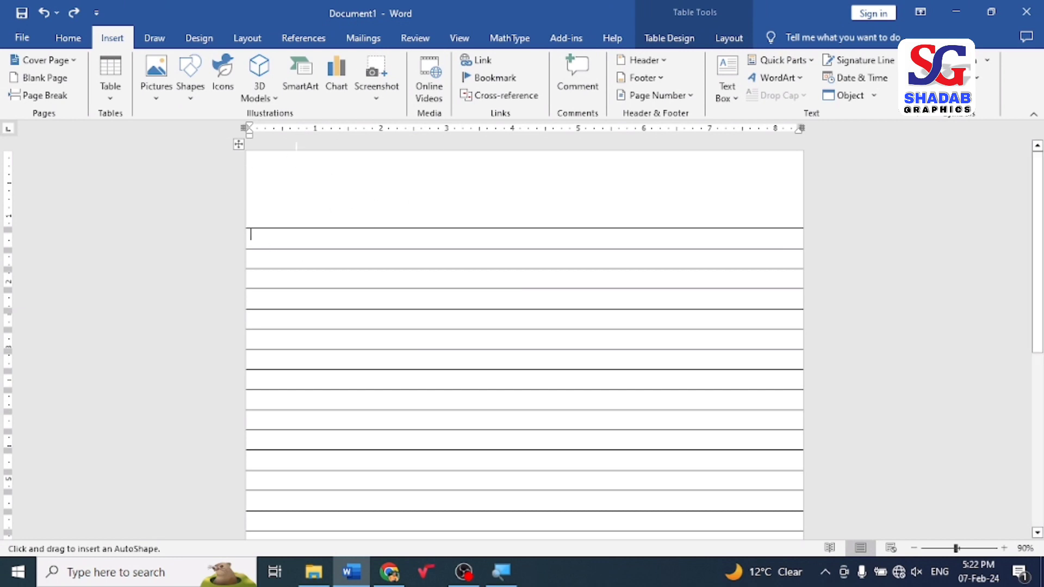
scroll(525, 337, "down", 1)
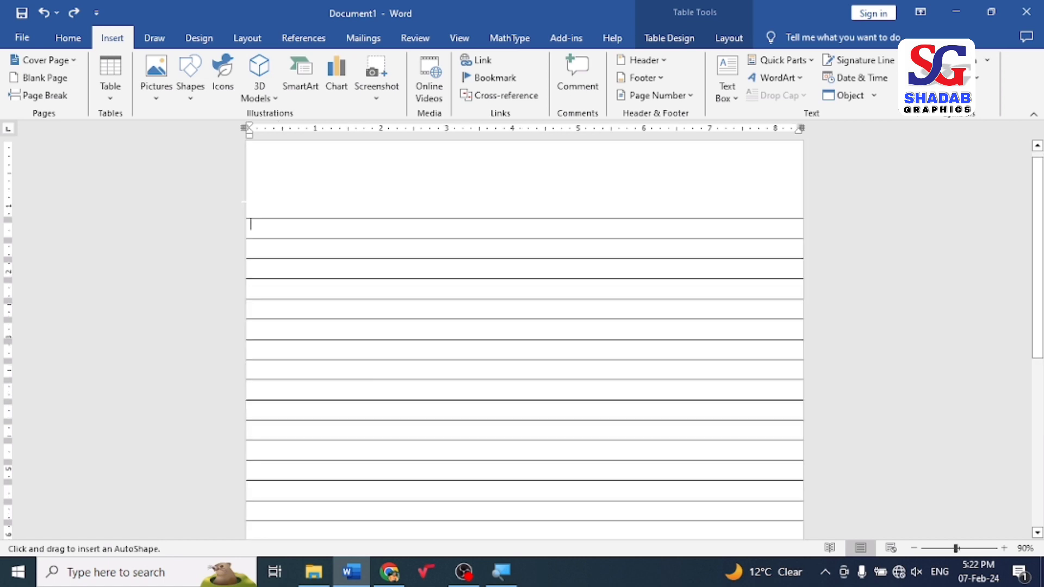
left_click_drag(246, 202, 766, 201)
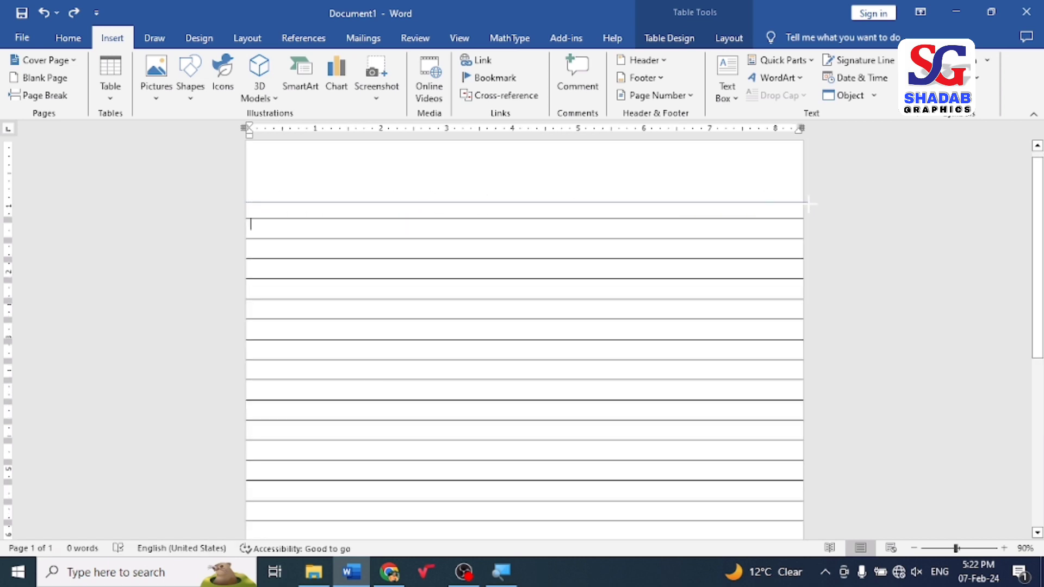
left_click_drag(811, 205, 803, 201)
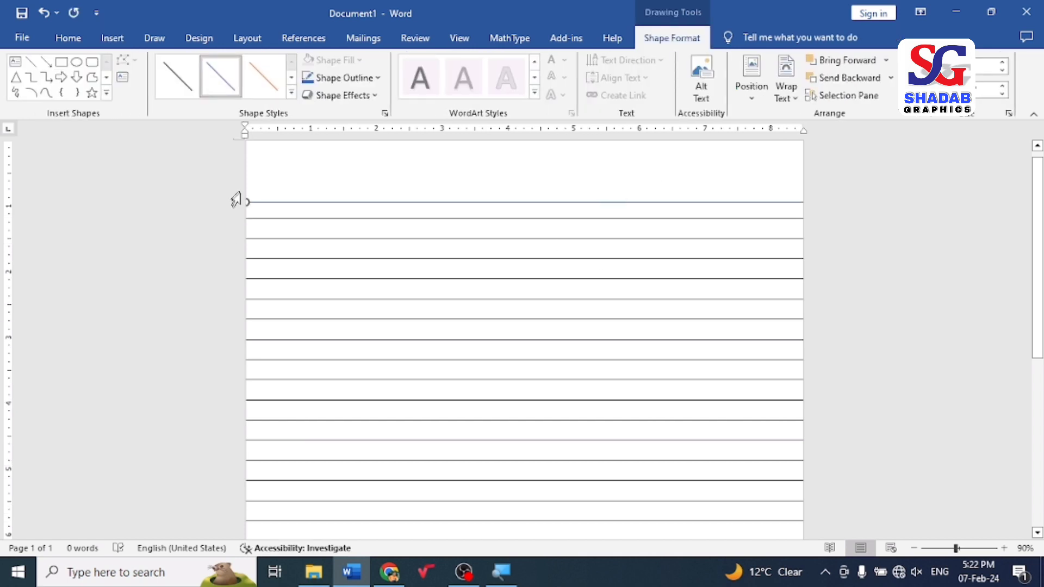
left_click_drag(249, 200, 241, 202)
key("ctrl+z")
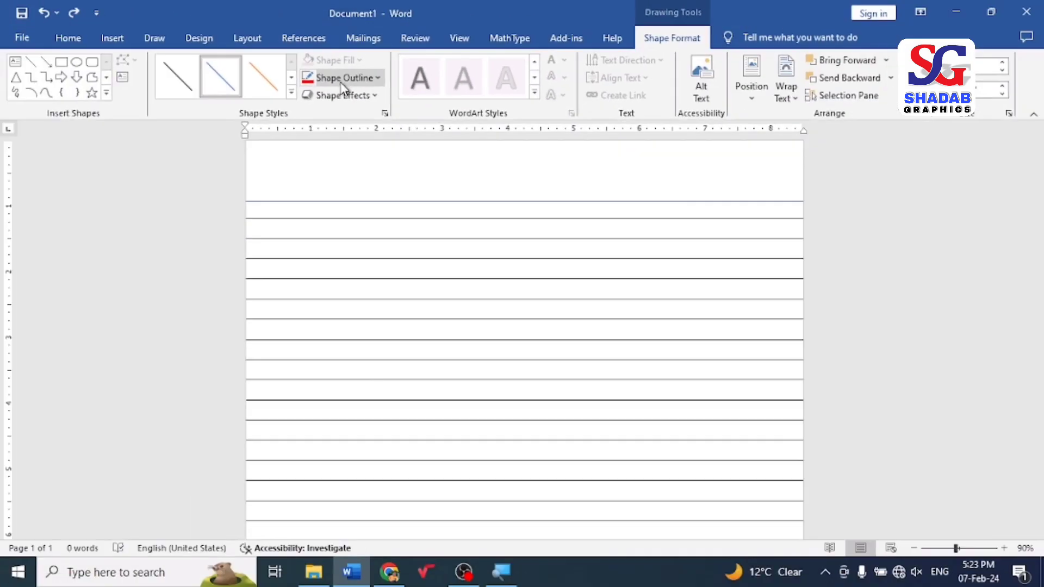
- Make the horizontal line red and deselect it
left_click(341, 79)
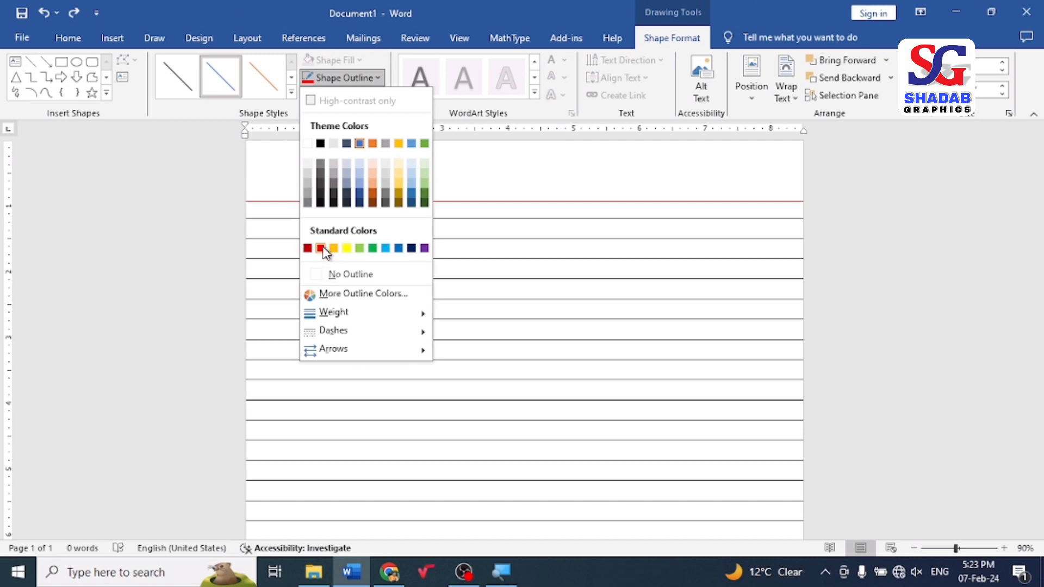
left_click(322, 249)
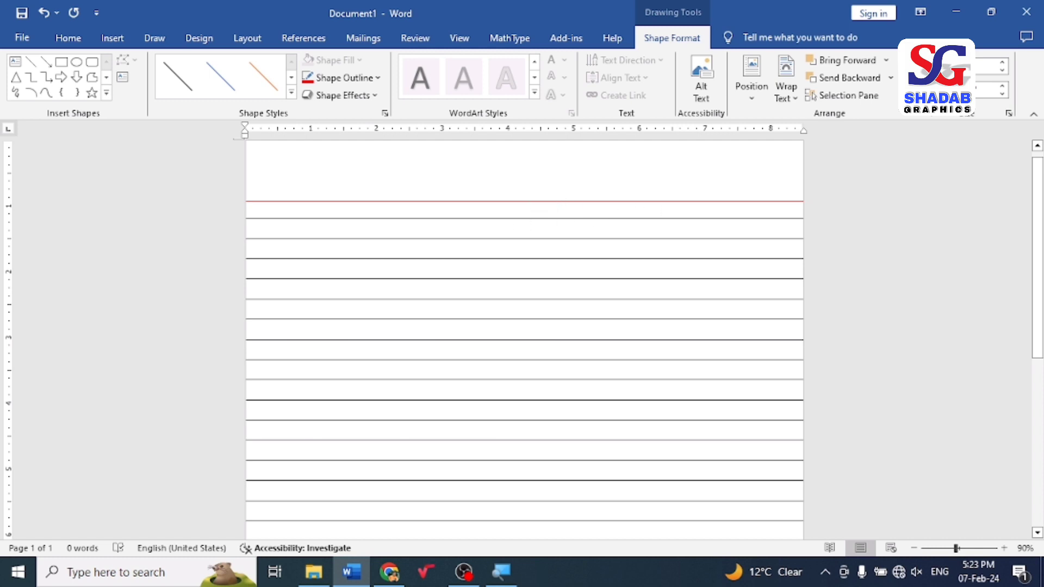
key("Escape")
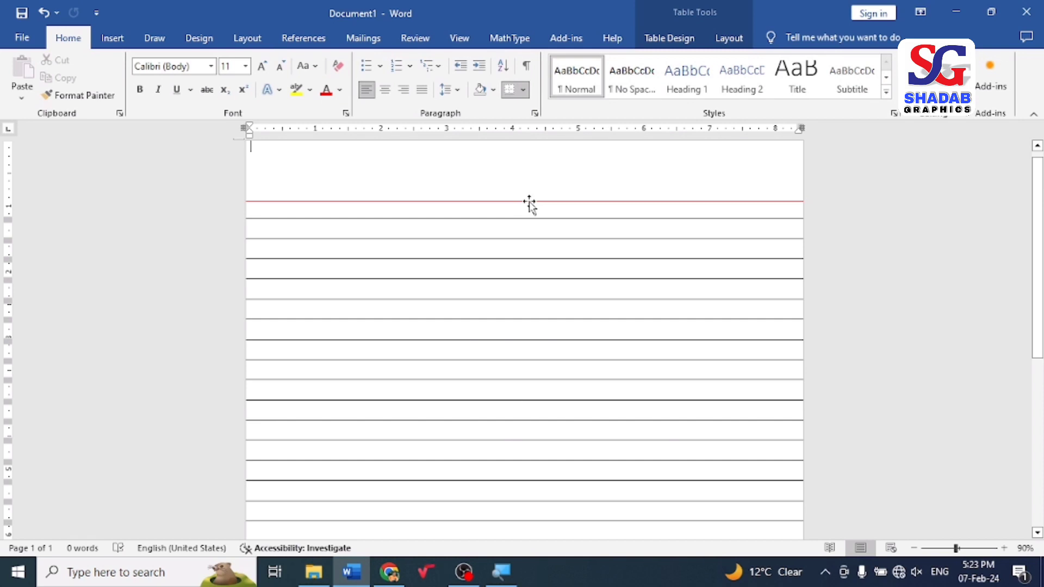
- Duplicate the red line and nudge the copy tight against the original
left_click(529, 201)
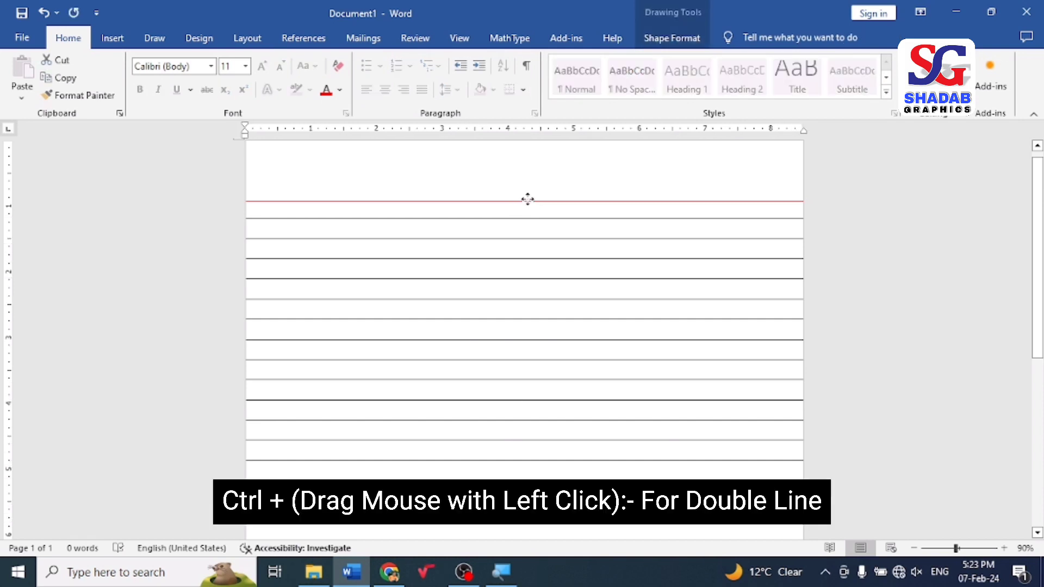
left_click_drag(530, 201, 528, 197)
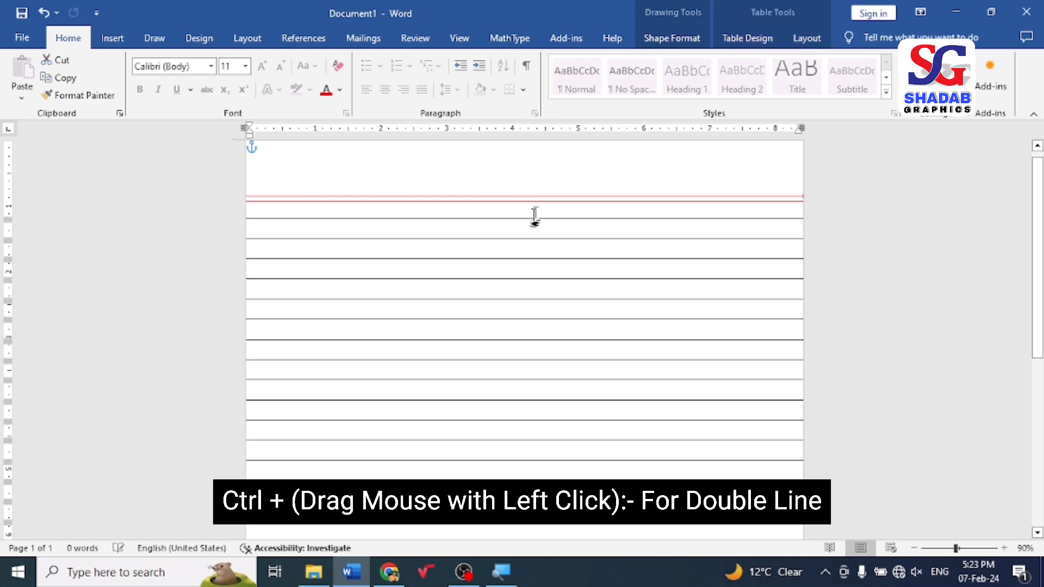
scroll(445, 191, "up", 5)
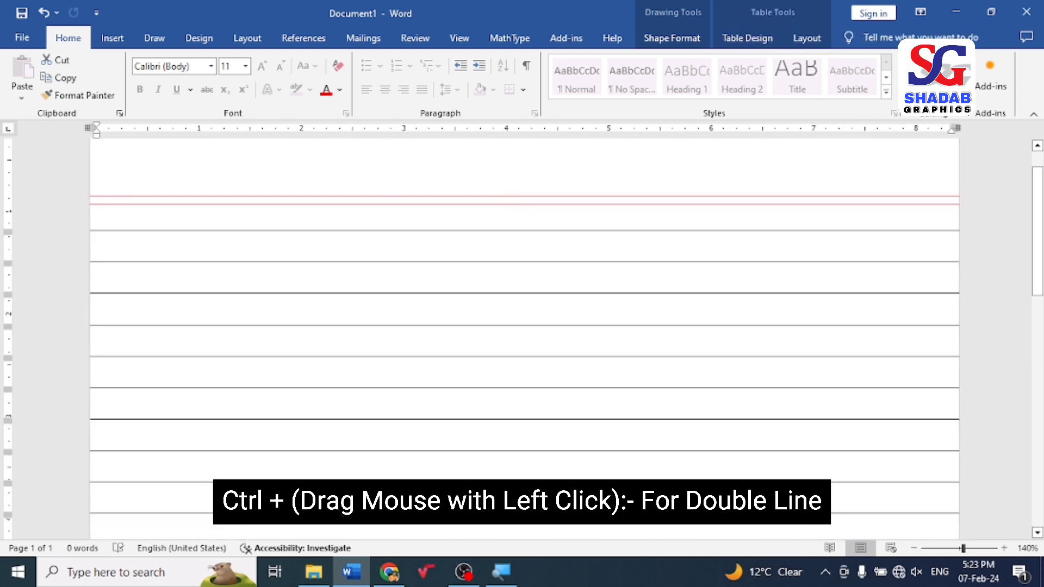
key("Down")
key("Down")
key("Down")
key("Down")
key("Down")
key("Down")
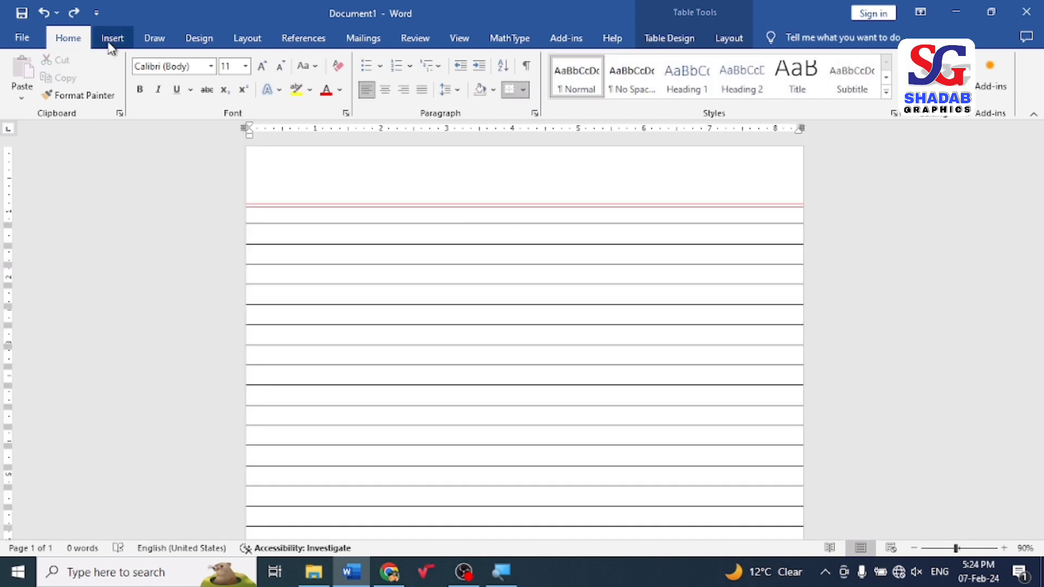
- Draw a vertical line down the page along the left margin
left_click(111, 41)
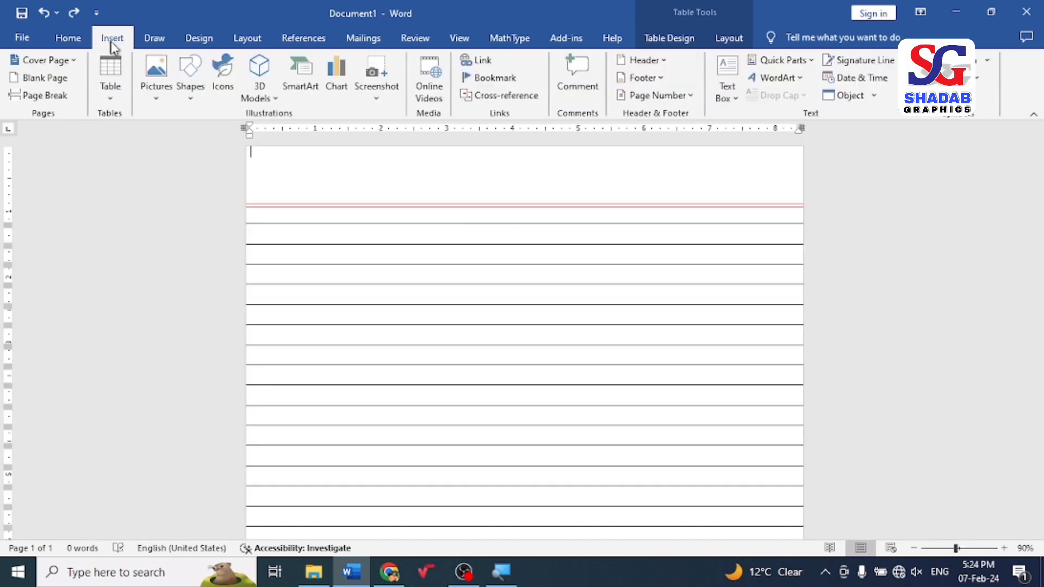
left_click(198, 80)
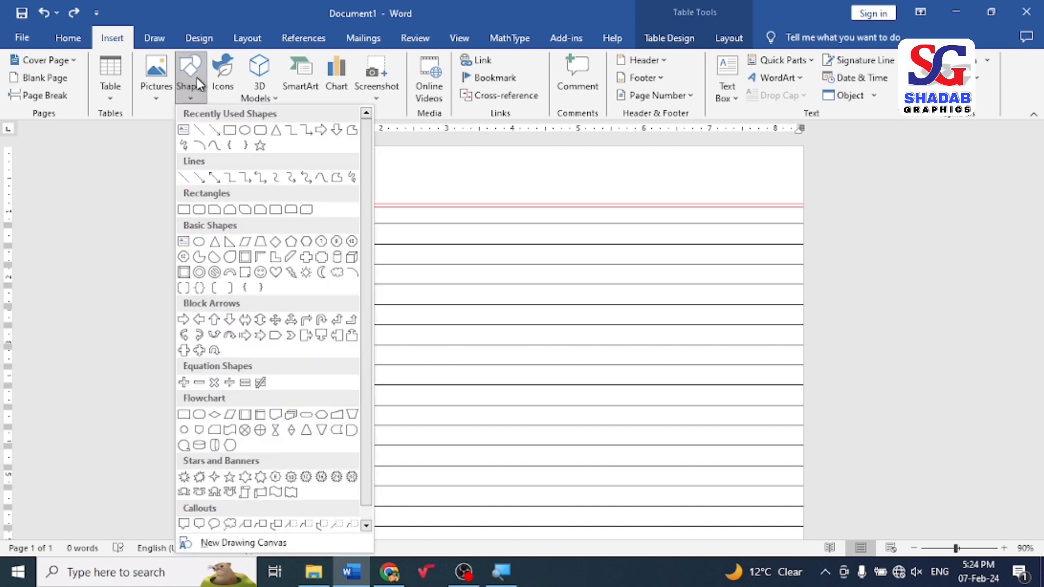
left_click(202, 137)
scroll(393, 156, "down", 1)
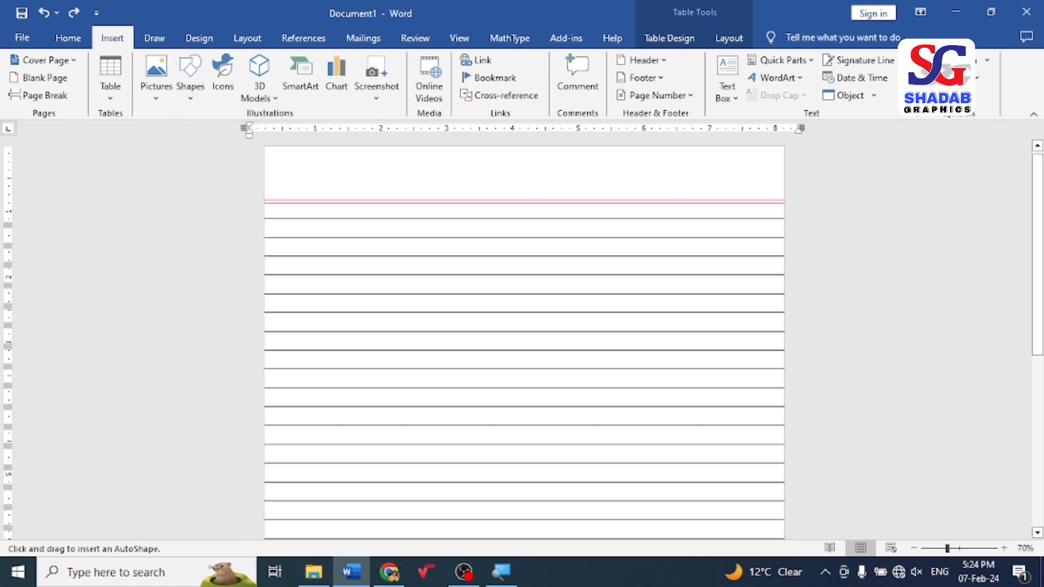
scroll(393, 157, "down", 3)
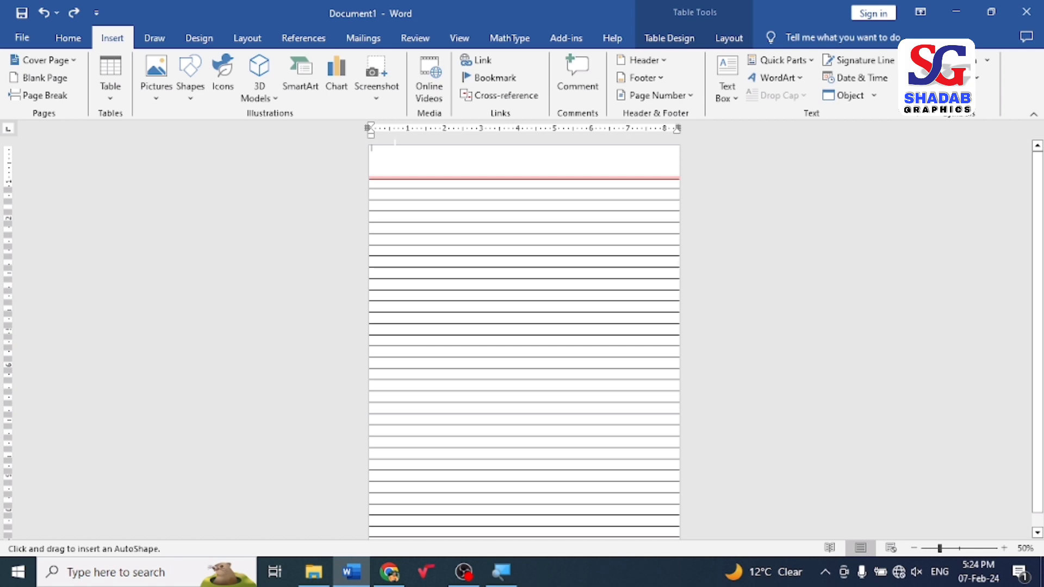
mouse_move(392, 144)
left_mouse_down()
mouse_move(398, 541)
mouse_move(391, 529)
left_mouse_up()
- Adjust the vertical line's top end and shift the line slightly right
scroll(355, 256, "up", 5, "ctrl")
scroll(239, 230, "up", 3)
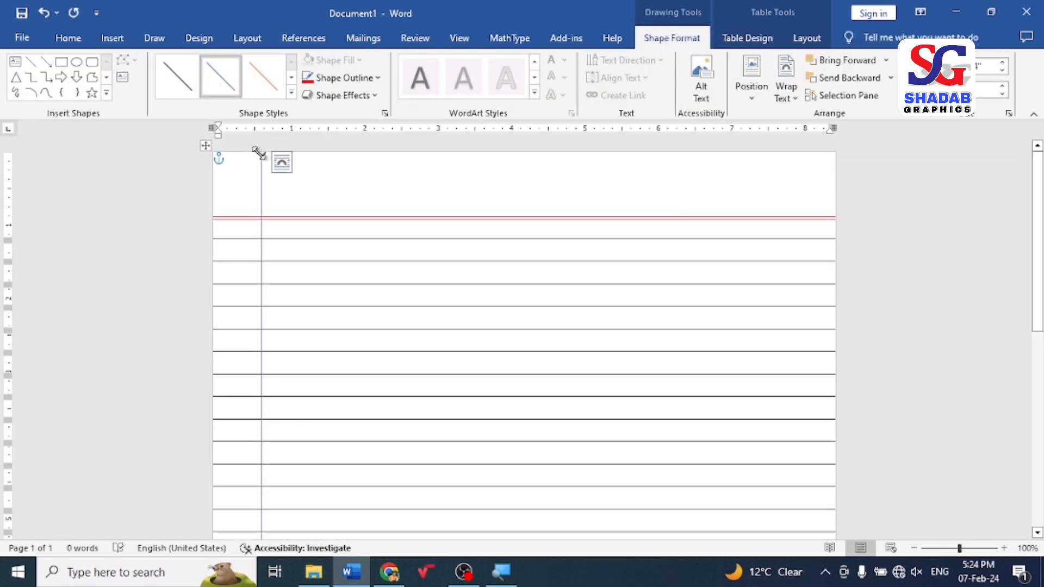
left_click_drag(259, 154, 262, 146)
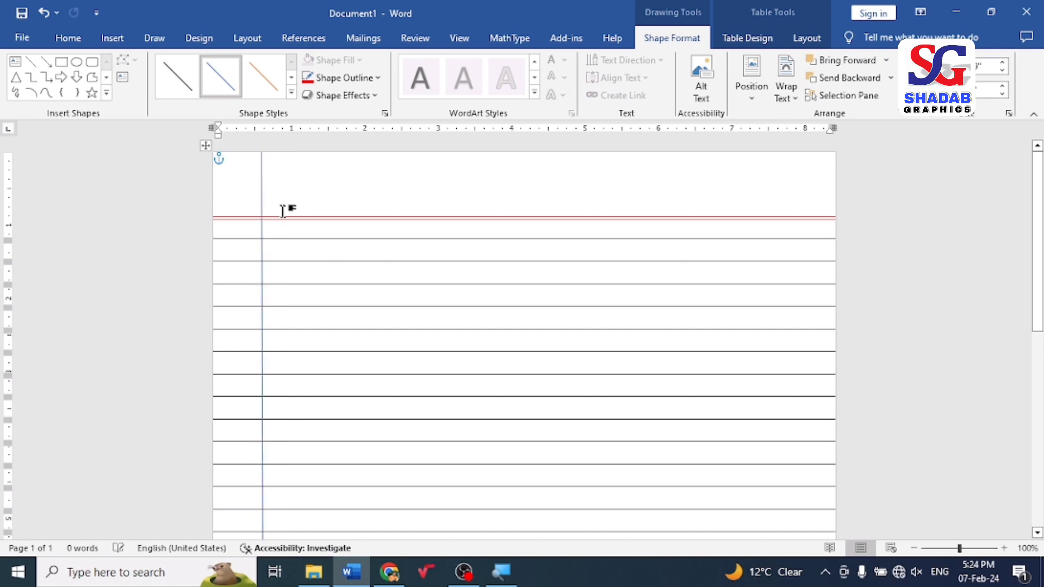
scroll(293, 209, "down", 2, "ctrl")
scroll(315, 284, "down", 3)
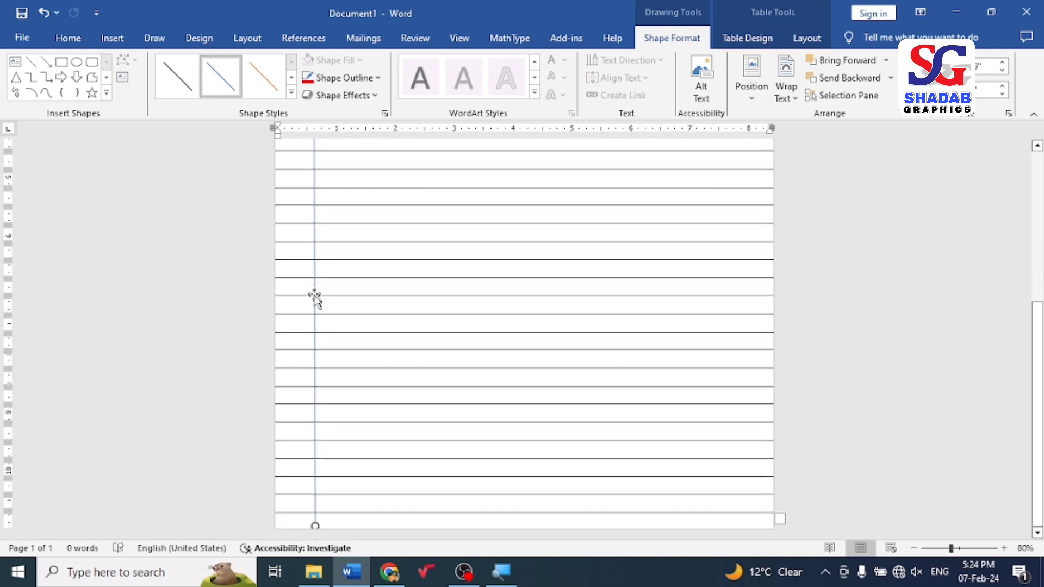
scroll(317, 527, "up", 1, "ctrl")
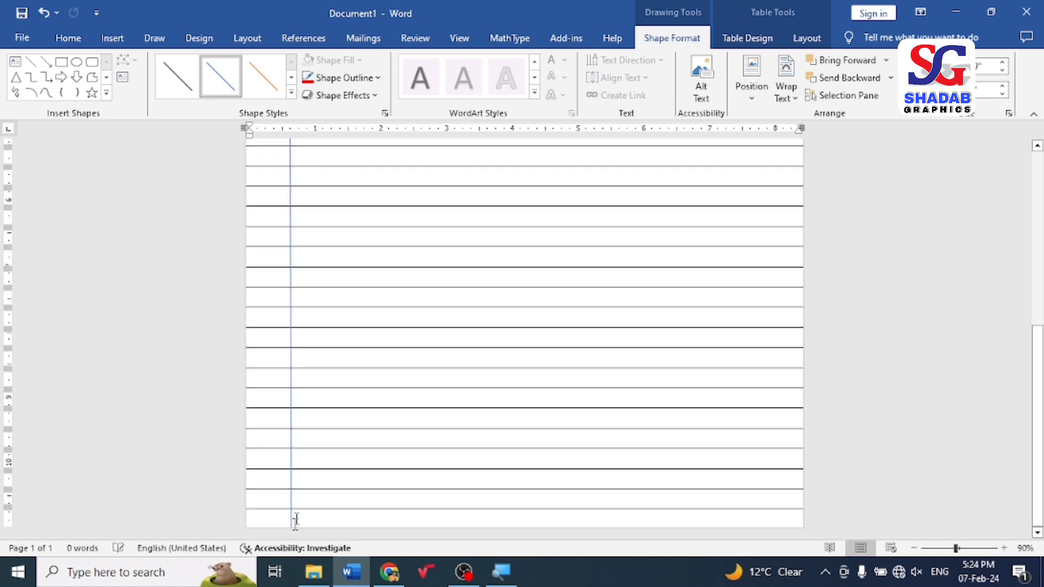
scroll(296, 519, "up", 4)
scroll(349, 328, "up", 3)
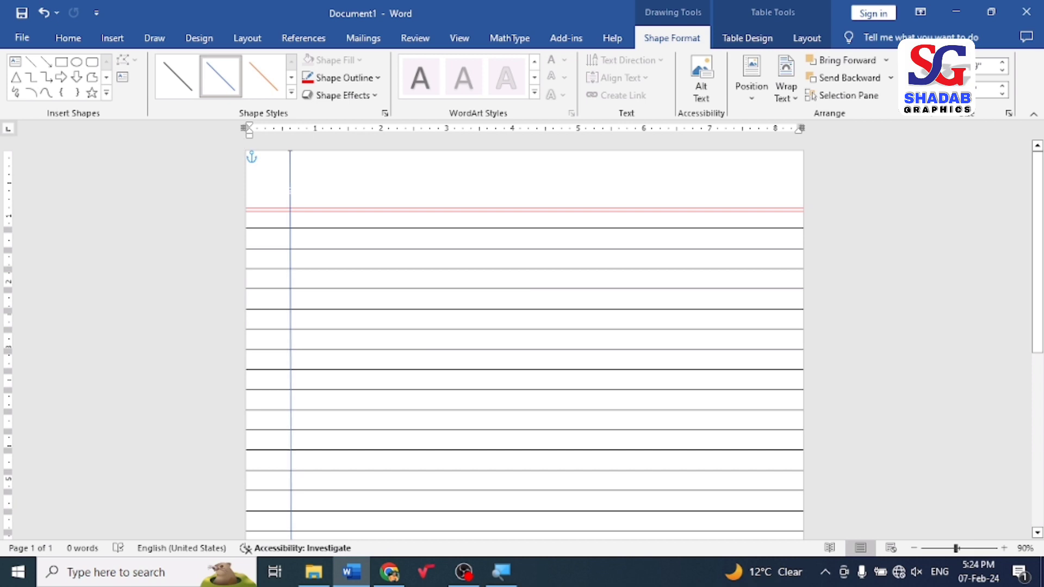
left_click_drag(289, 272, 332, 272)
- Nudge the vertical margin line four steps to the left
key("Left")
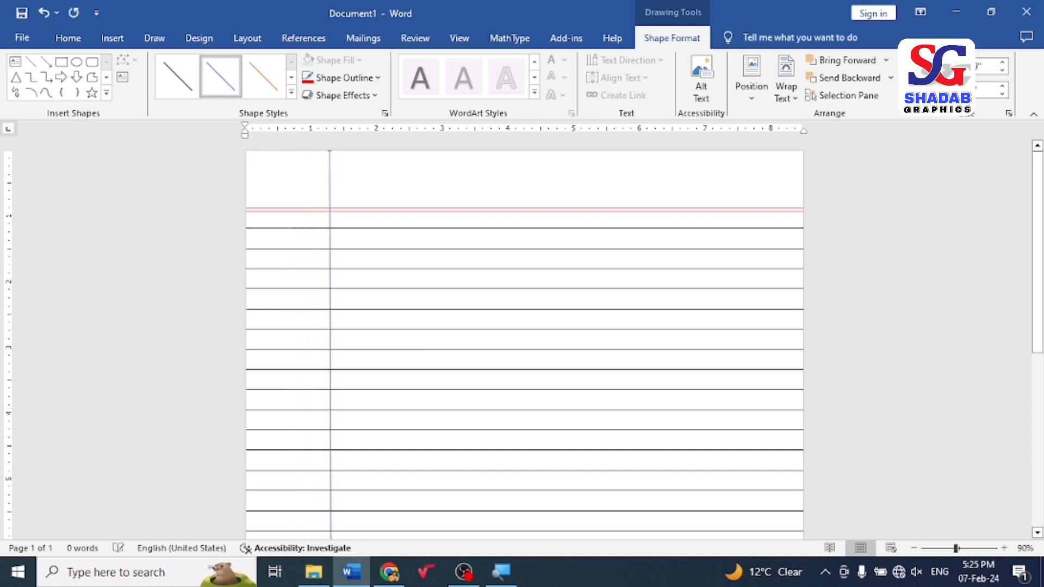
key("Left")
key("Left")
key("Left")
key("Left")
key("Left")
key("Left")
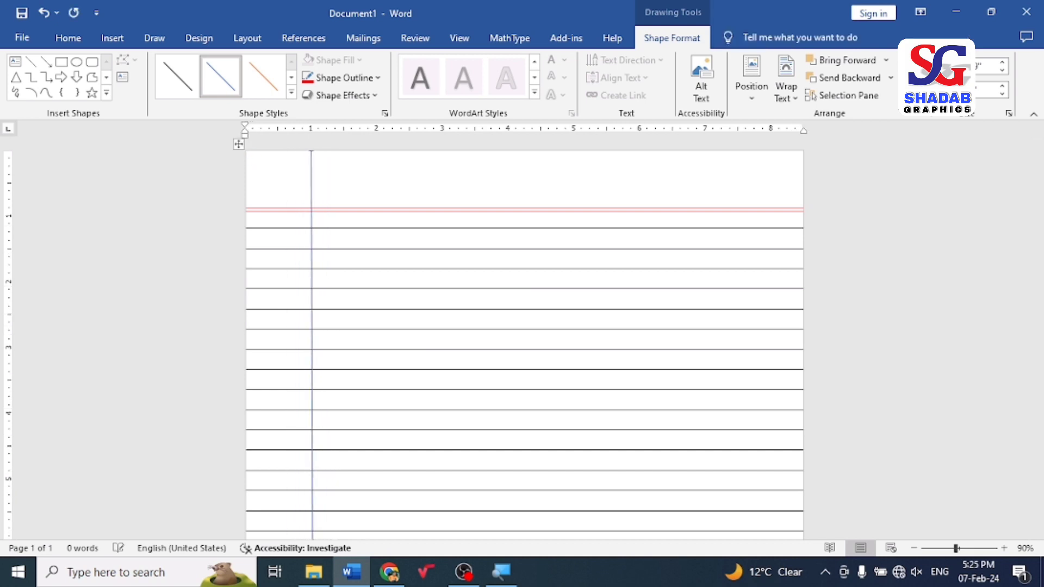
key("Left")
key("Left")
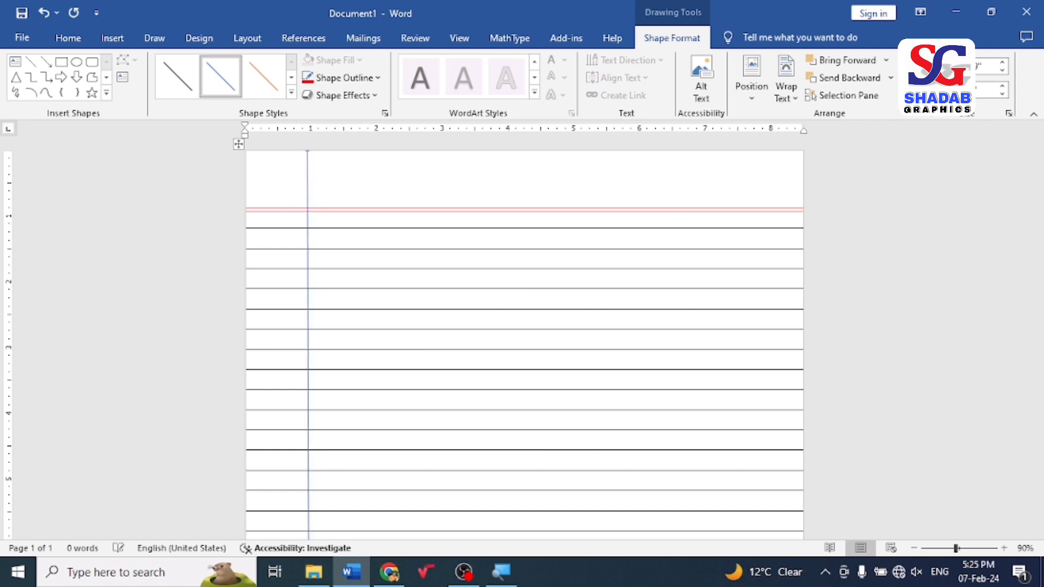
key("Left")
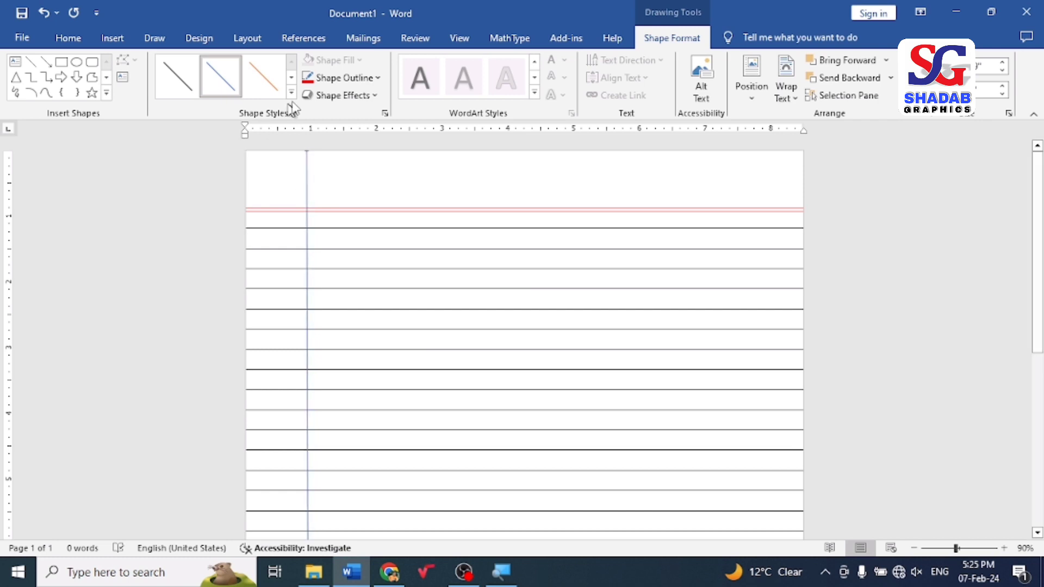
- Make the vertical line red and place a copy of it beside it
left_click(346, 86)
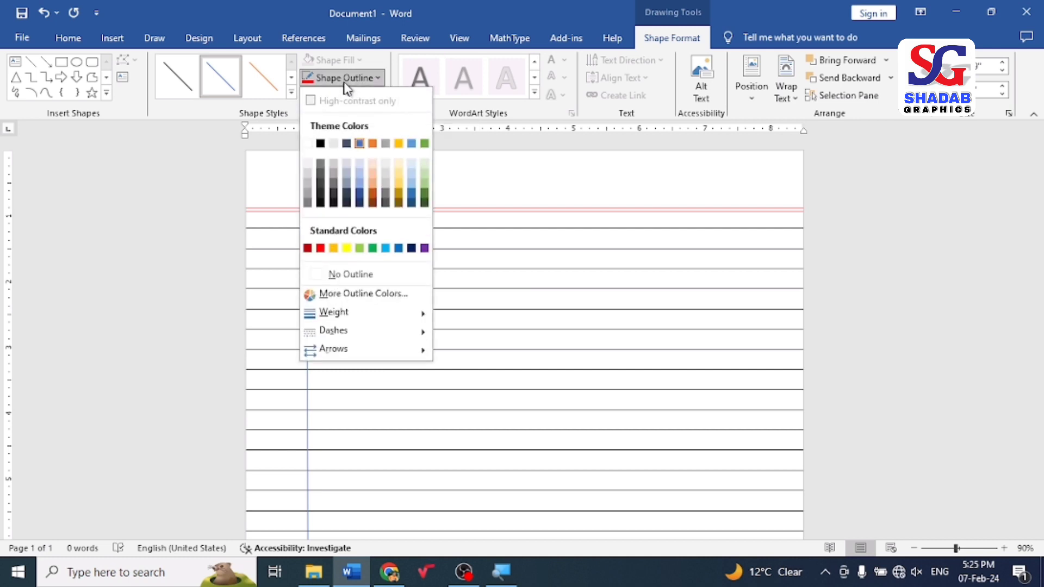
left_click(319, 249)
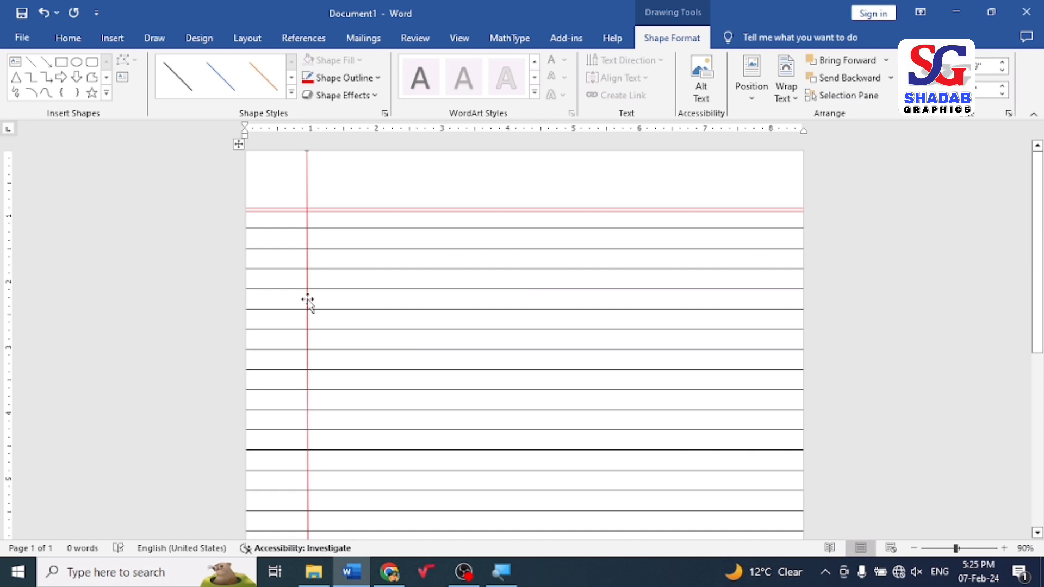
left_click_drag(307, 300, 307, 303)
- Nudge the copied red vertical line left twice and back right once, snug beside the first
scroll(306, 303, "up", 4, "ctrl")
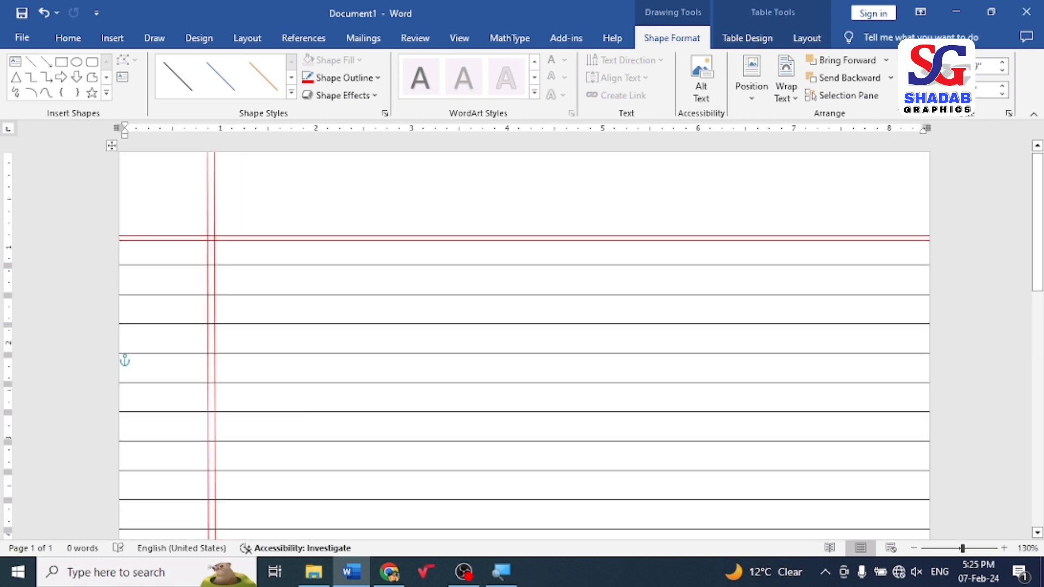
key("Left")
key("Left")
key("Left")
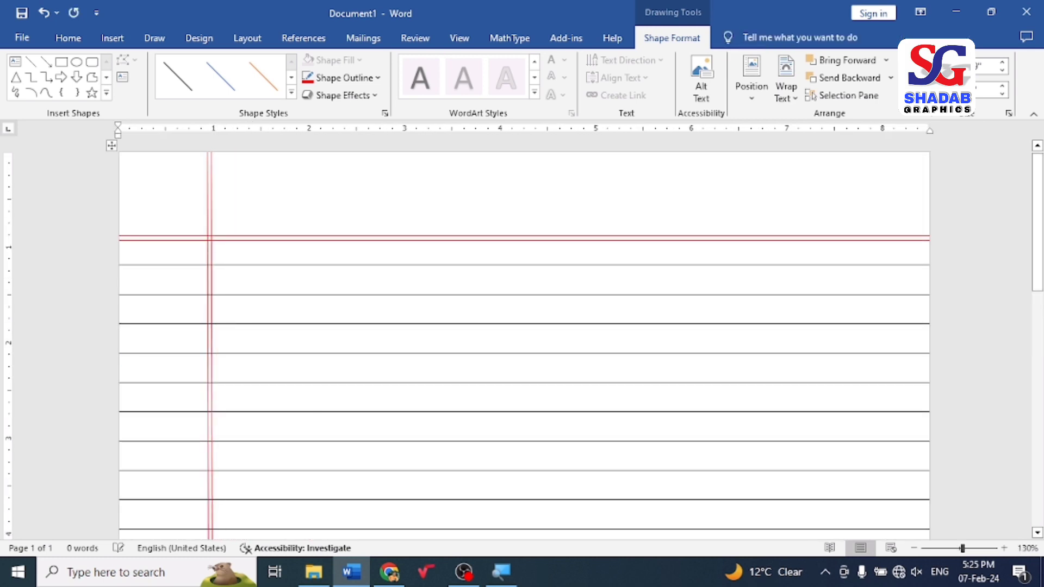
key("Left")
key("Right")
key("Right")
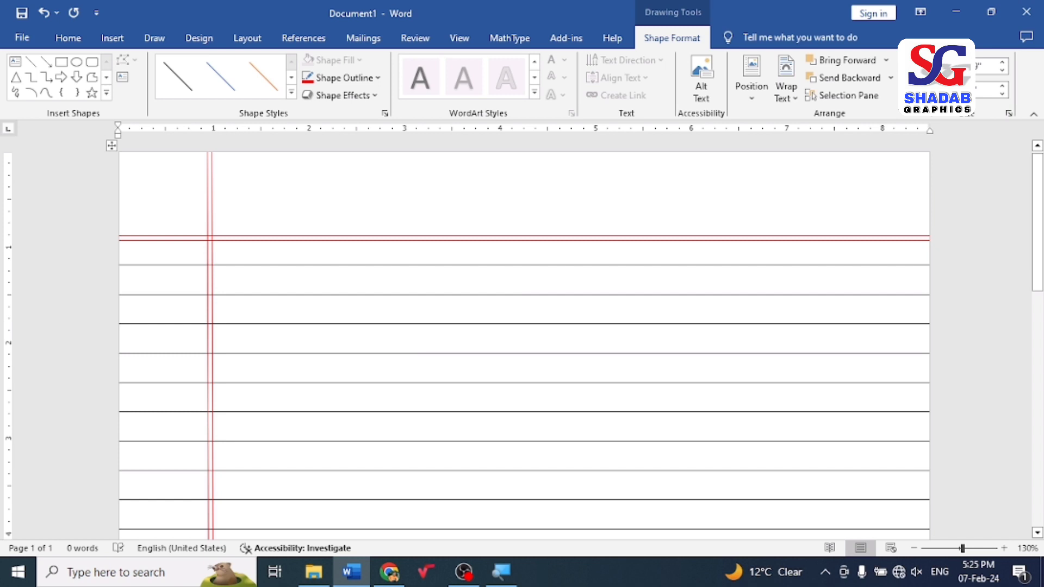
scroll(361, 270, "down", 5, "ctrl")
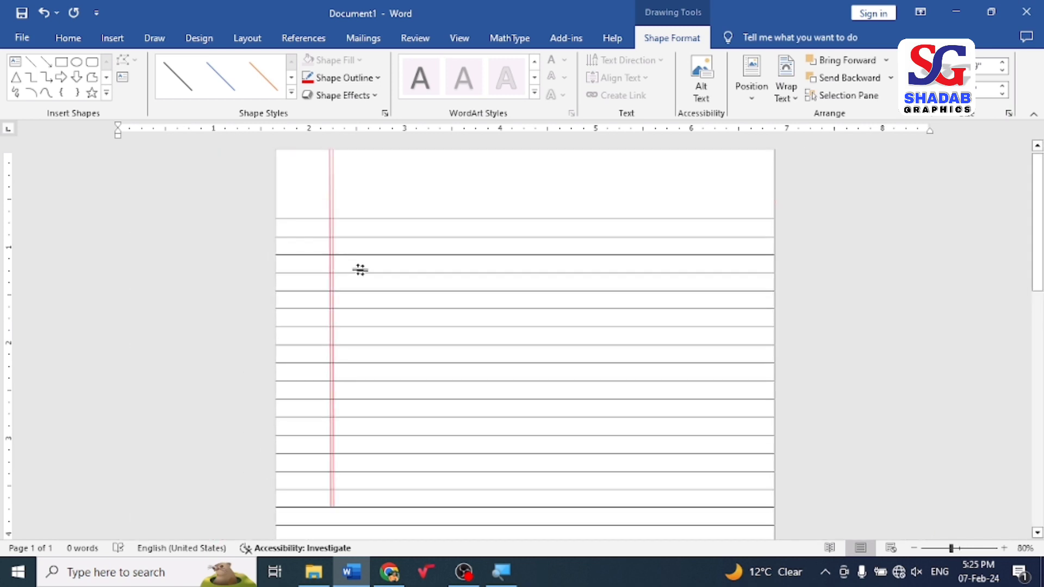
scroll(636, 310, "down", 3)
scroll(524, 337, "up", 2)
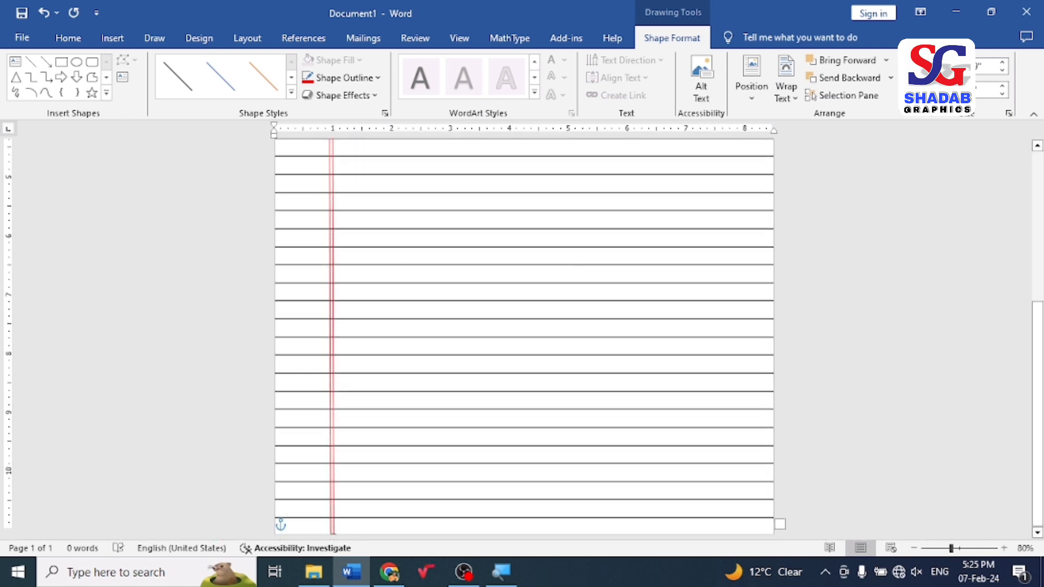
scroll(524, 337, "up", 2)
scroll(524, 337, "up", 1)
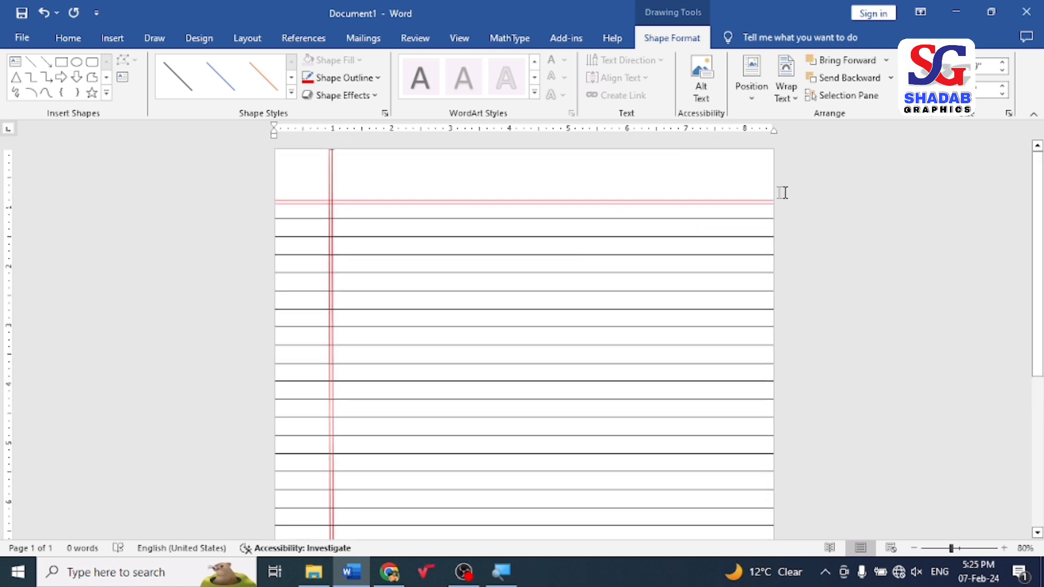
scroll(781, 193, "up", 1, "ctrl")
scroll(713, 174, "up", 1, "ctrl")
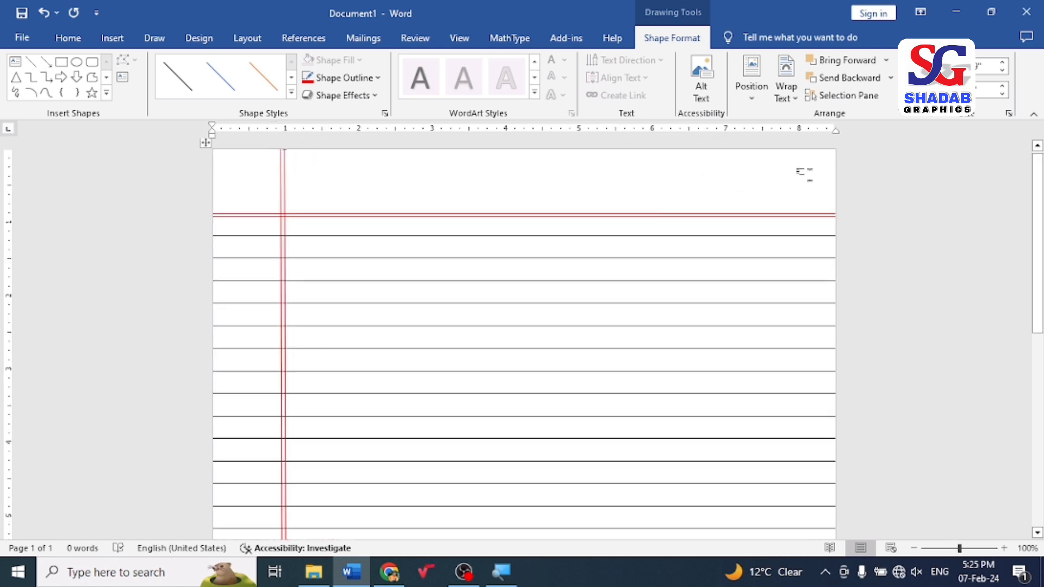
- Draw a rounded rectangle at the page's top right above the red line
key("Escape")
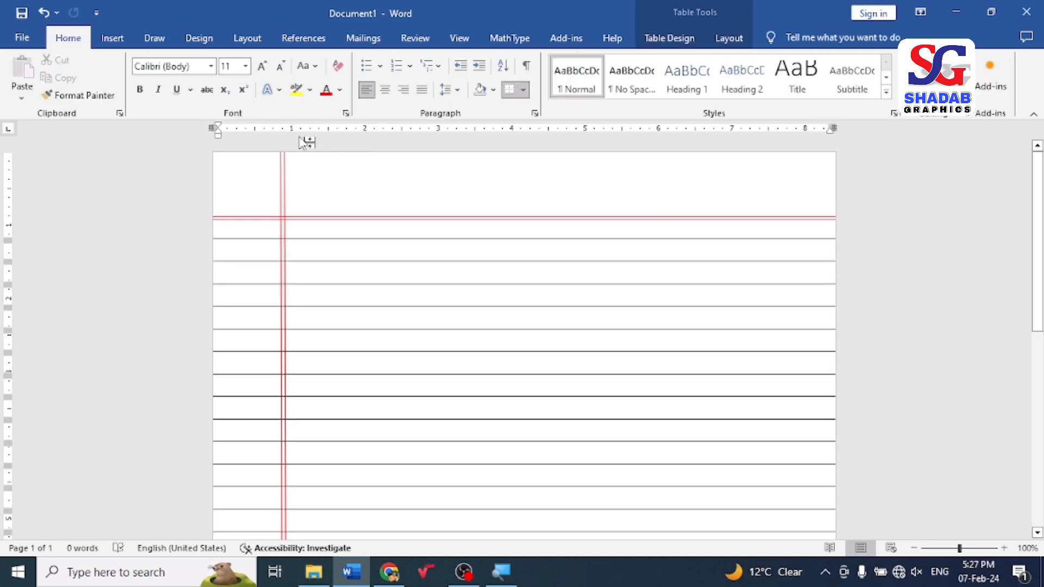
left_click(113, 40)
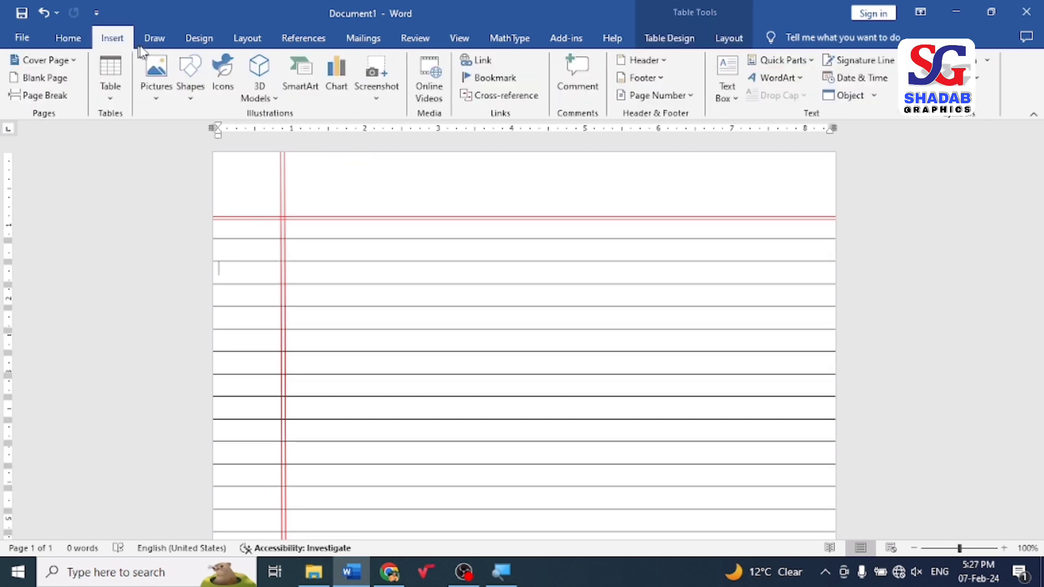
left_click(189, 90)
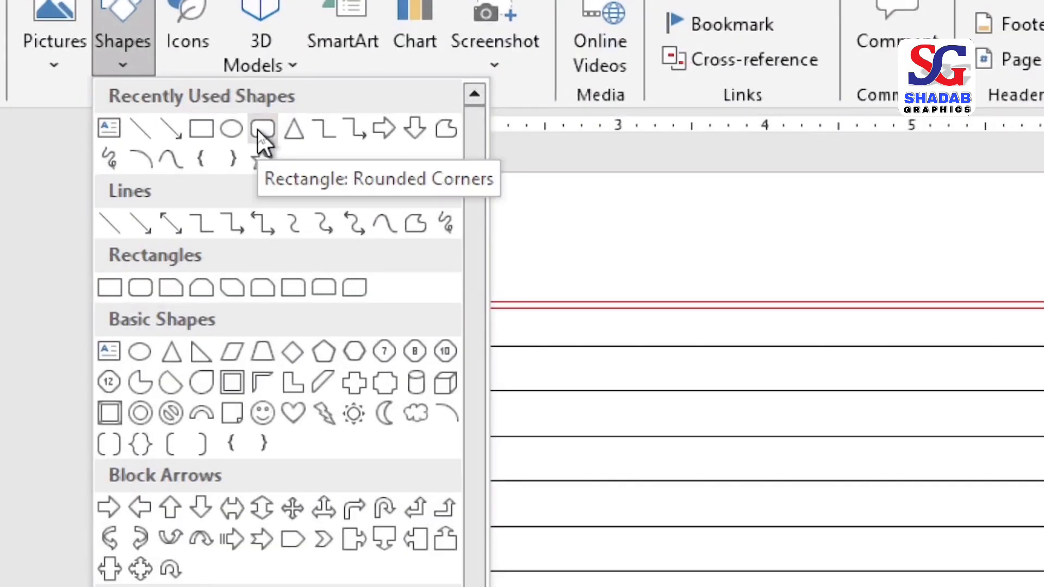
left_click(261, 135)
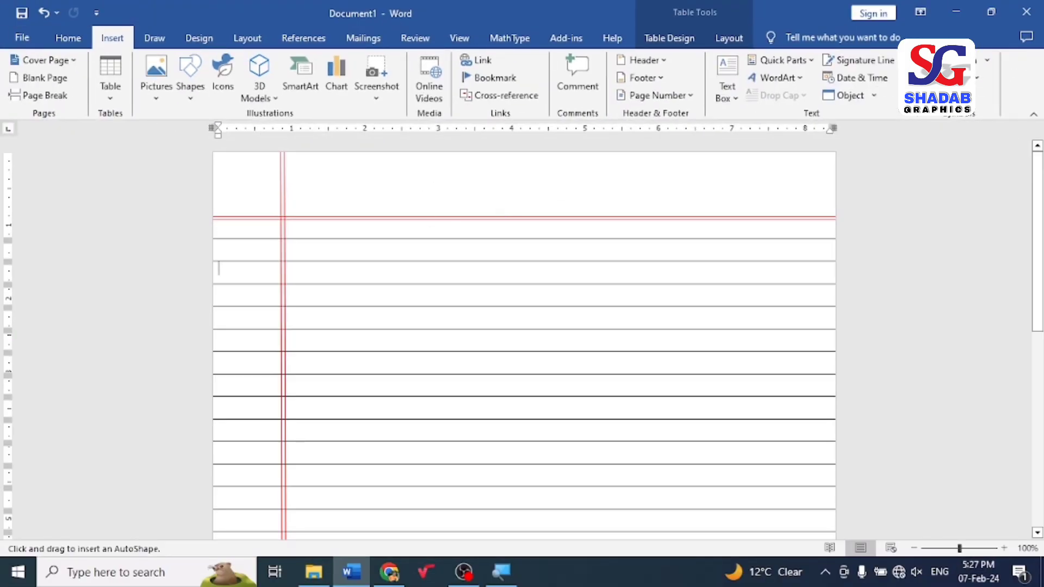
left_click_drag(684, 175, 814, 213)
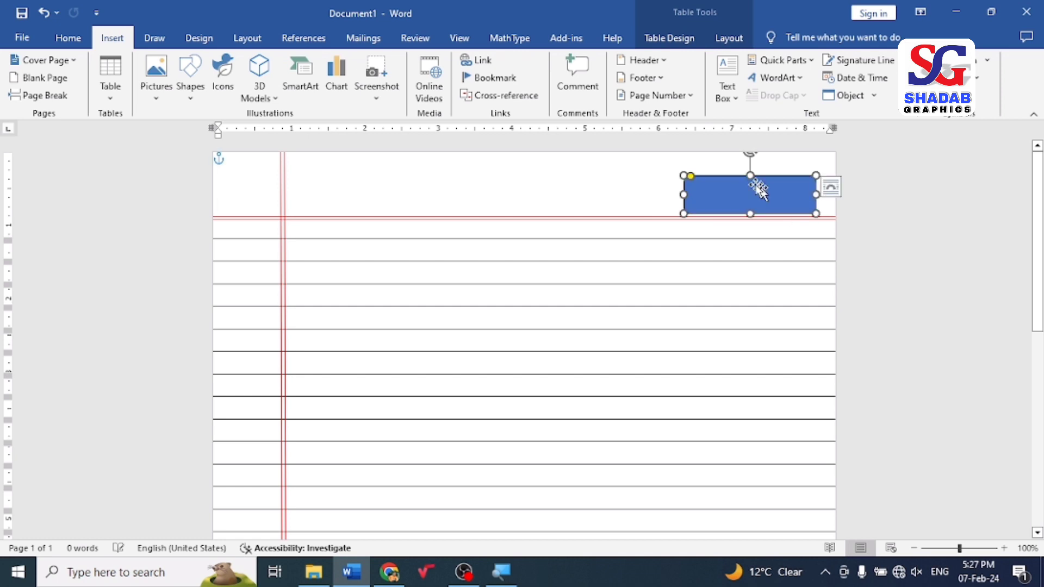
left_click_drag(684, 174, 678, 162)
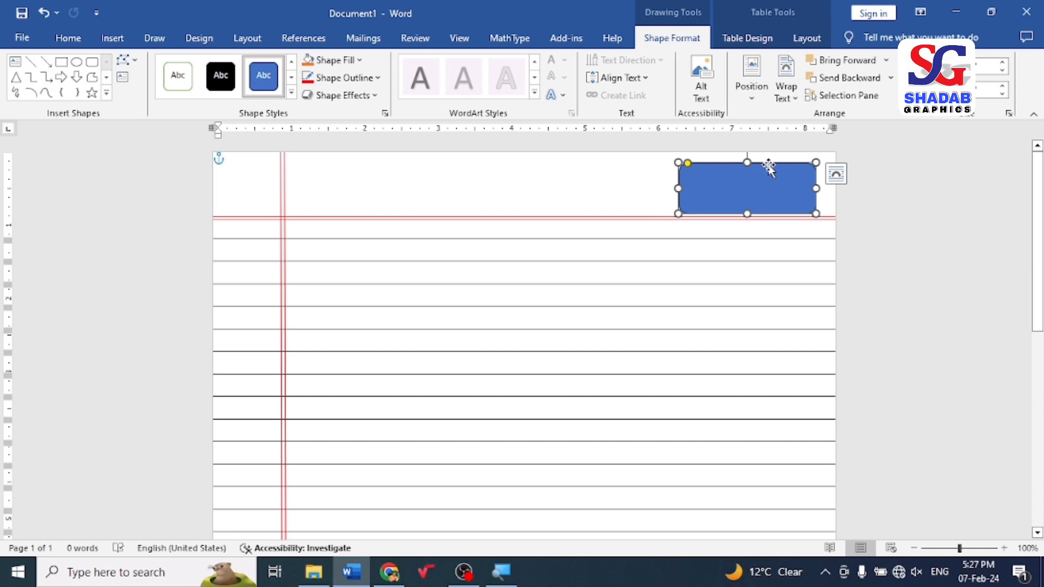
left_click_drag(767, 169, 762, 168)
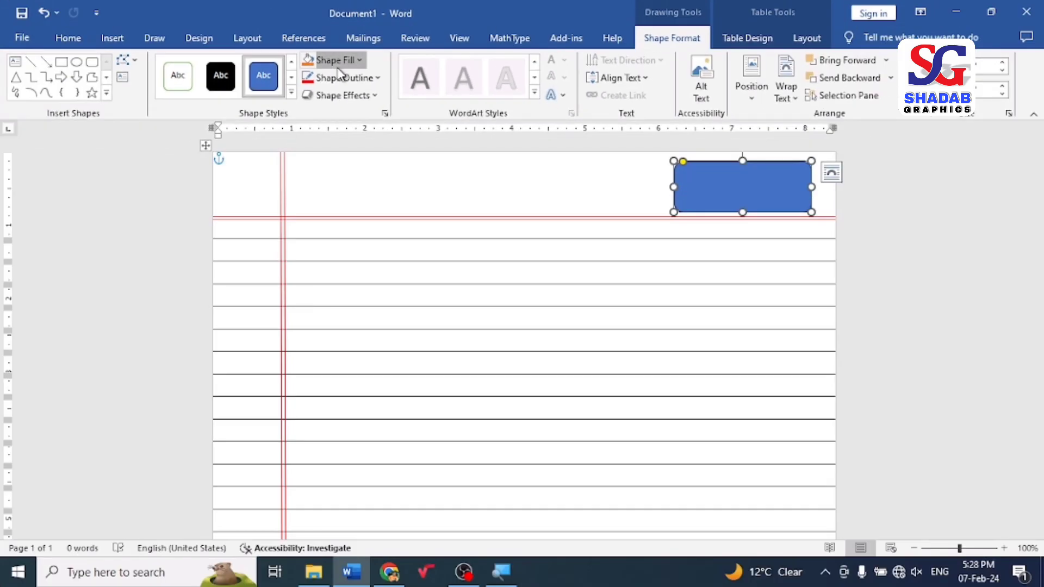
- Give the rounded box No Fill and a red outline
left_click(345, 68)
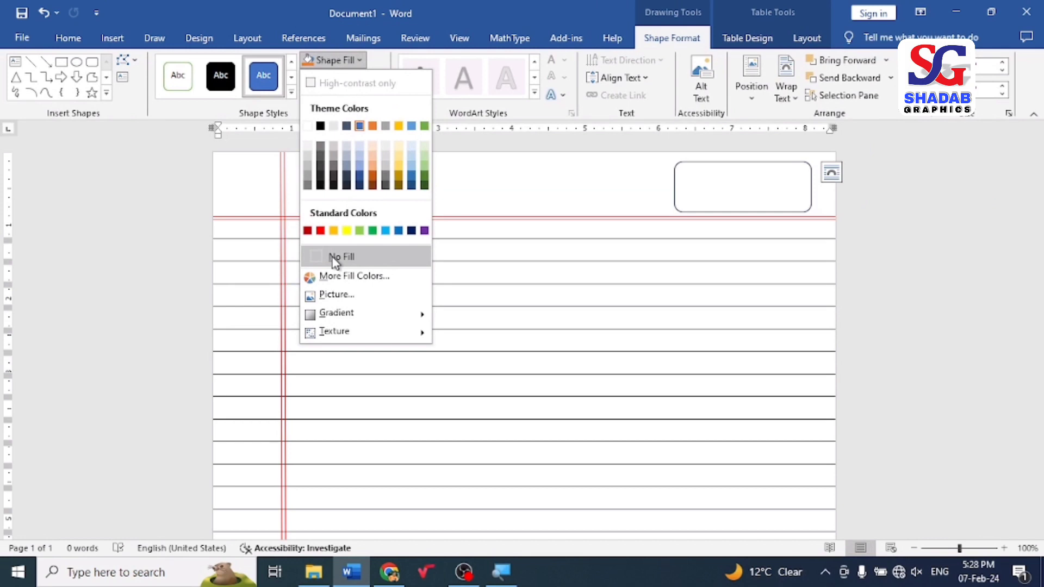
left_click(320, 237)
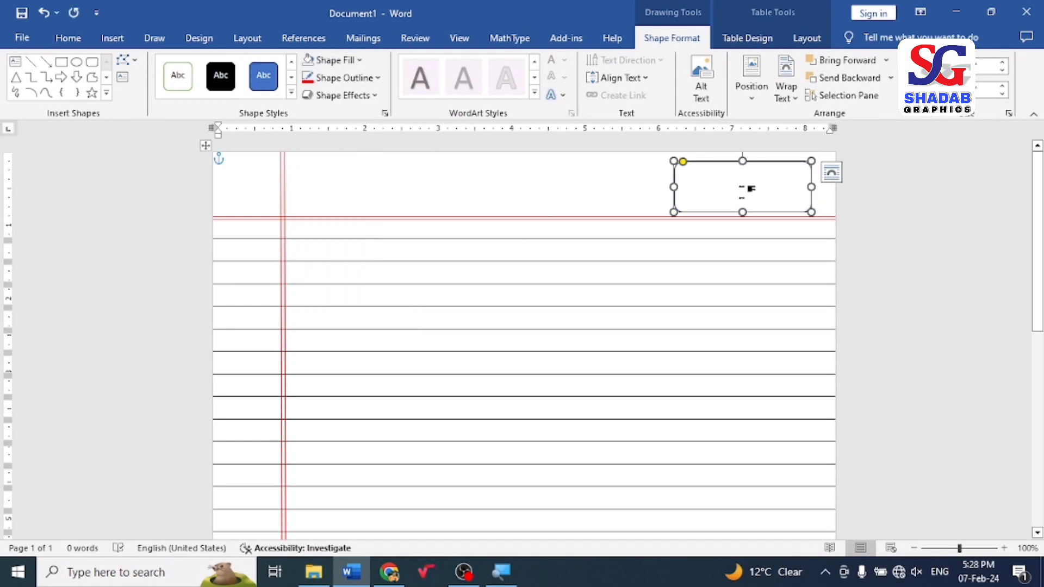
left_click(352, 80)
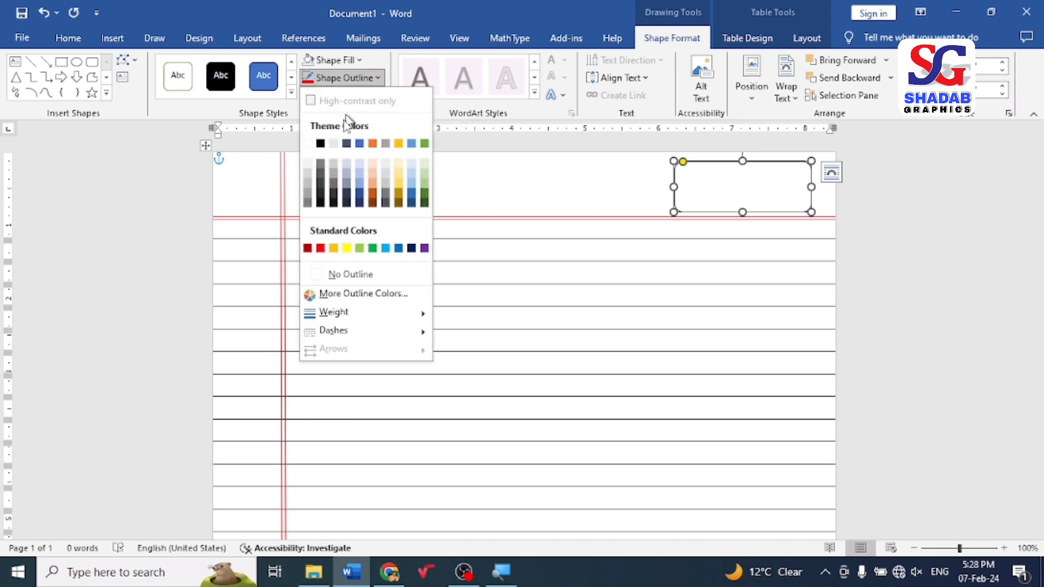
left_click(321, 249)
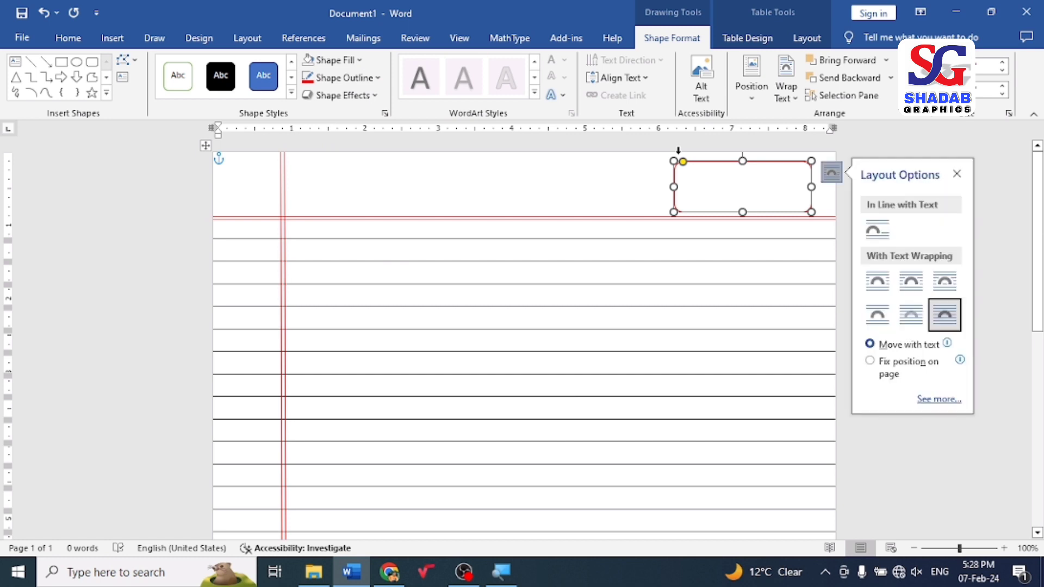
left_click(732, 193)
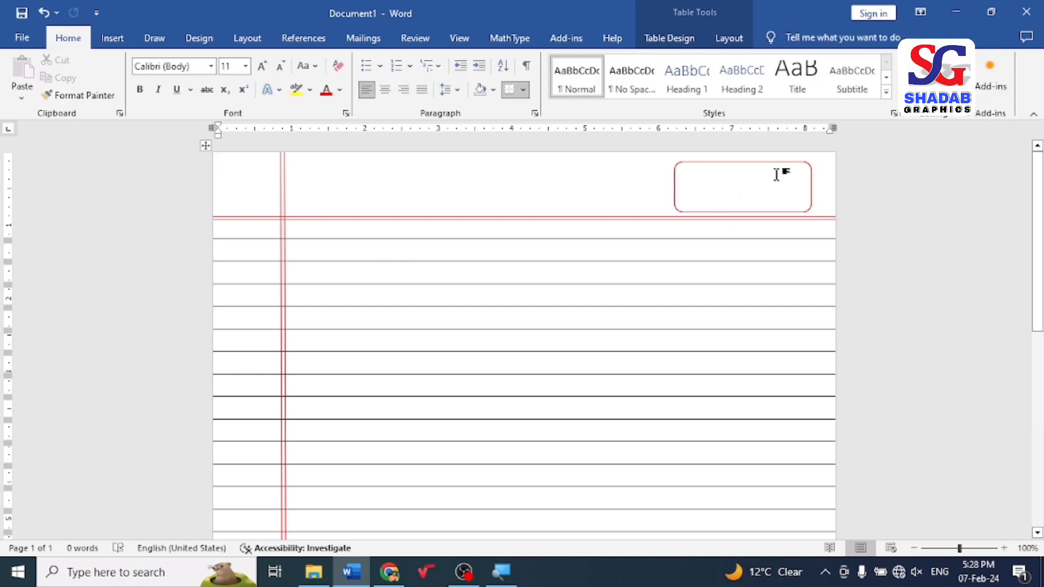
- Add text to the top-right rounded box, left-align it, and select its contents
left_click(736, 163)
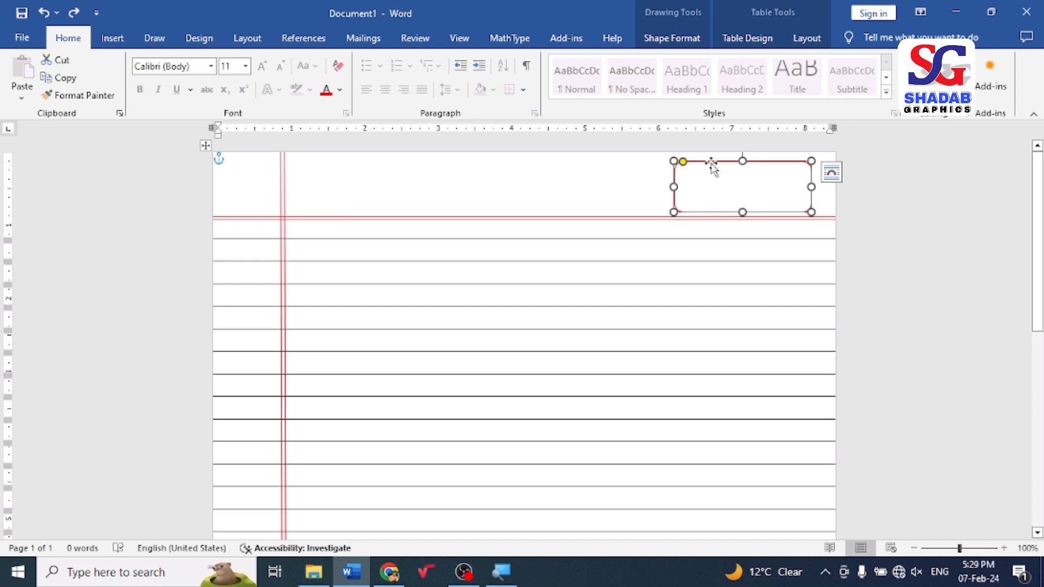
right_click(713, 162)
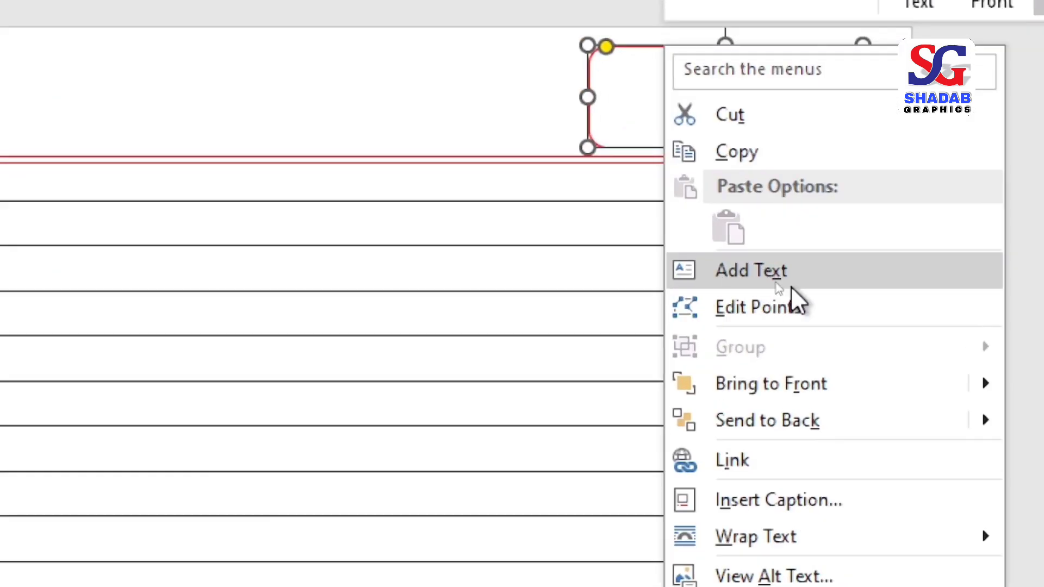
left_click(752, 280)
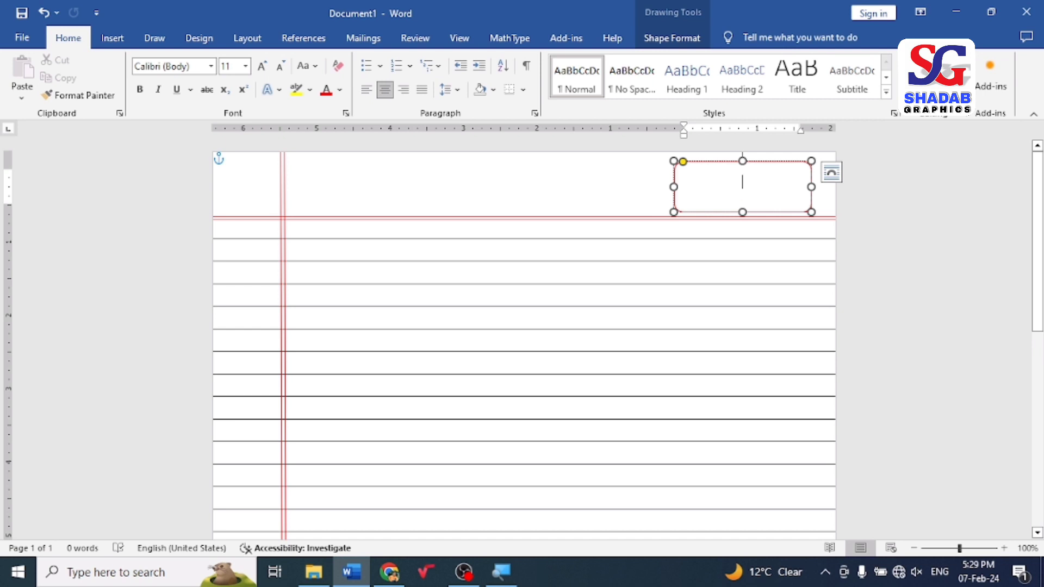
key("ctrl+l")
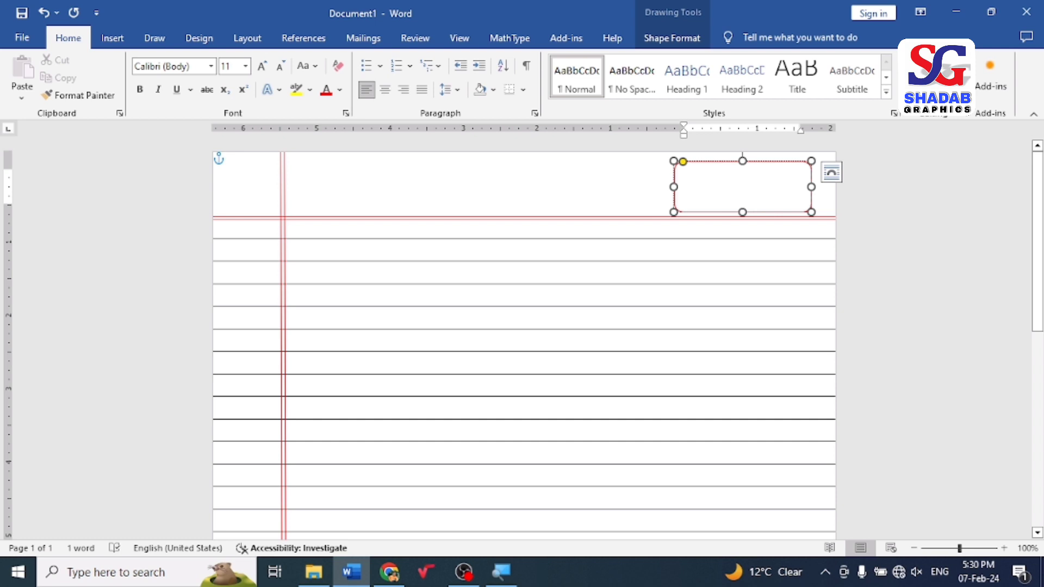
key("ctrl+a")
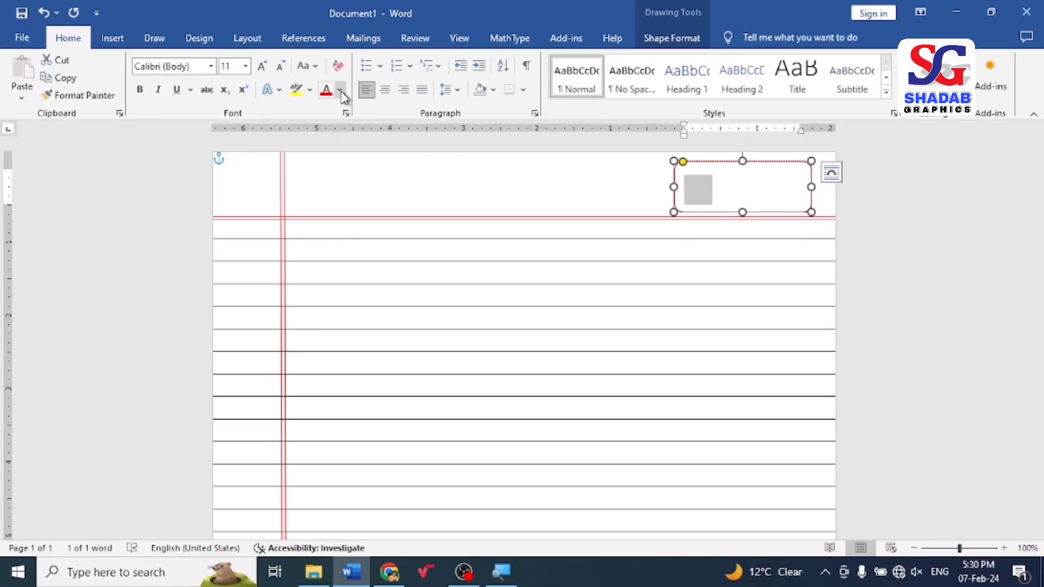
- Make the box text red, reading 'Date.......' and 'Page.......' on two lines without the colon
left_click(340, 90)
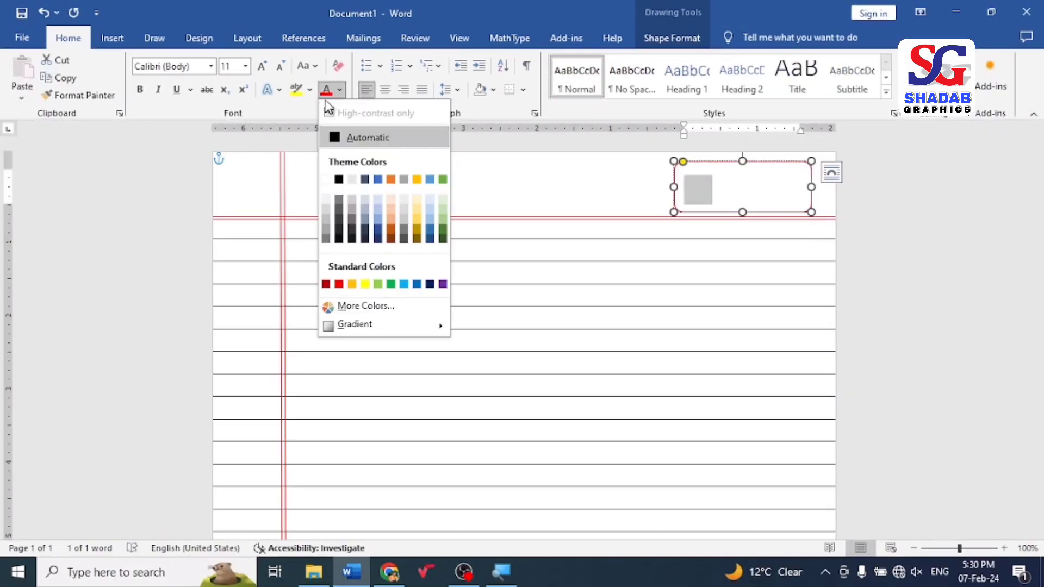
left_click(339, 284)
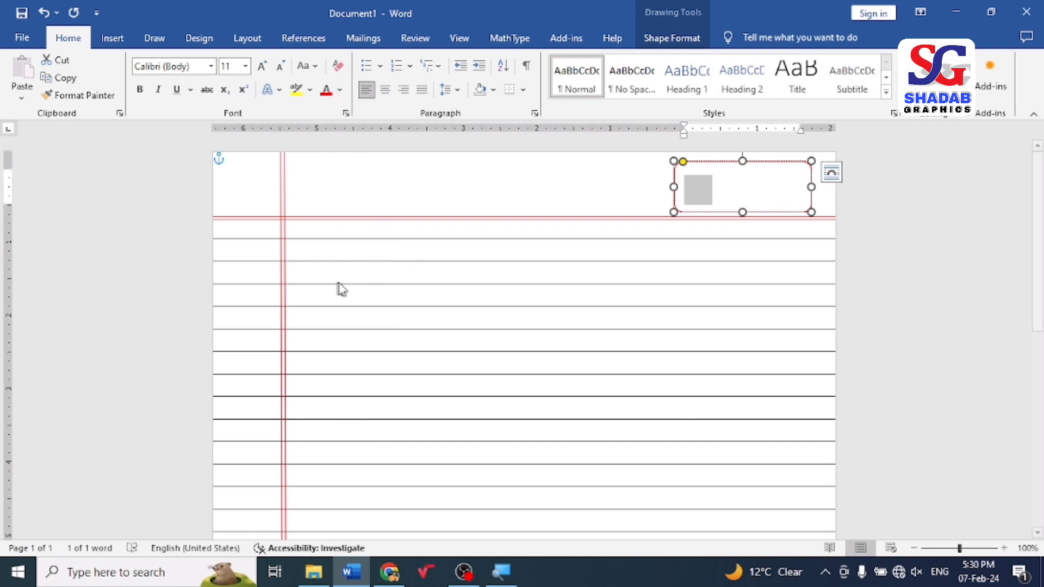
left_click(714, 188)
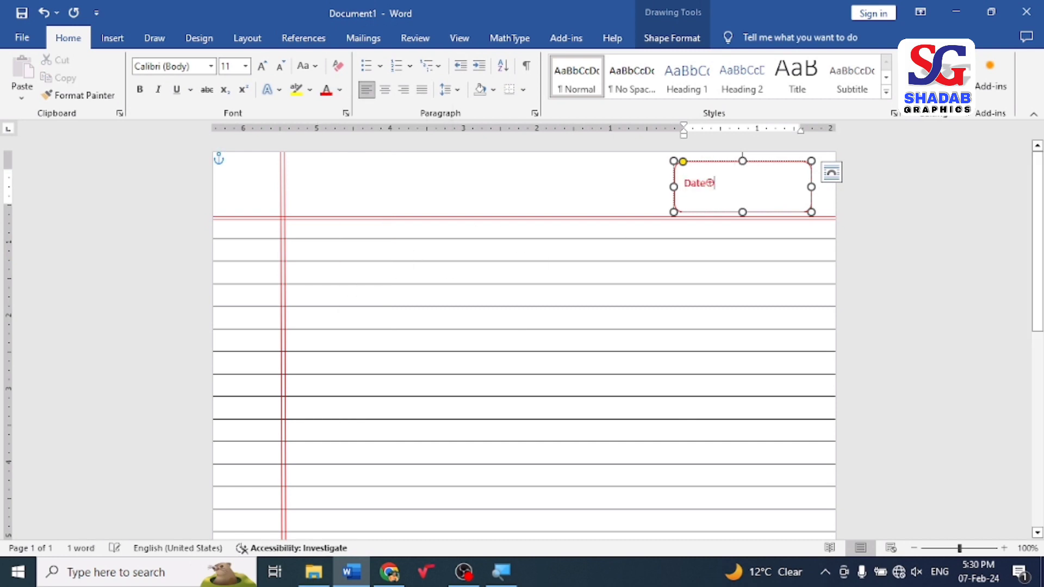
key("ctrl+z")
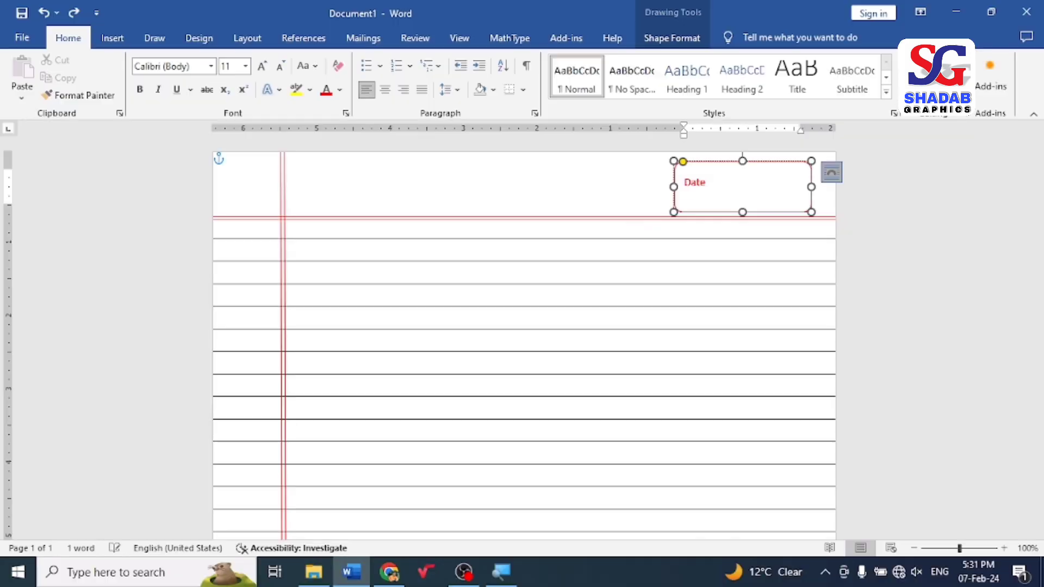
type(".")
type("....................")
type(".........")
key("Return")
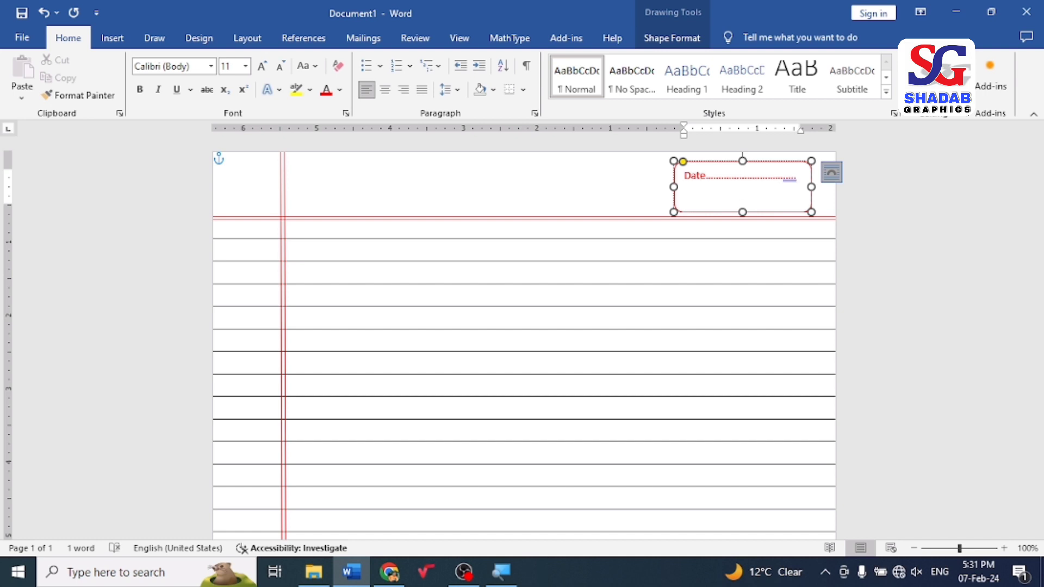
type("Page")
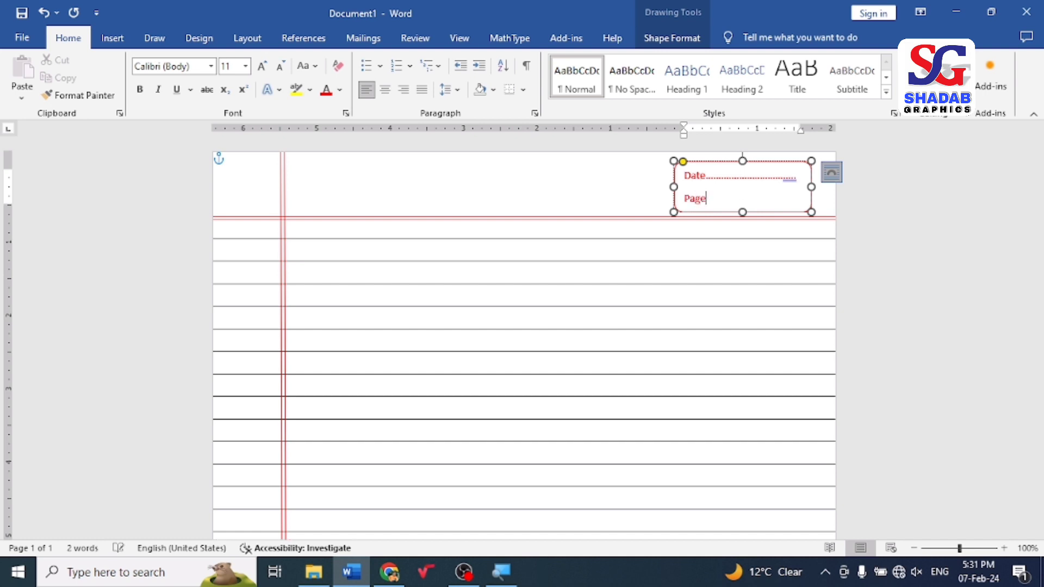
type("............")
type(".................................")
scroll(729, 204, "up", 2, "ctrl")
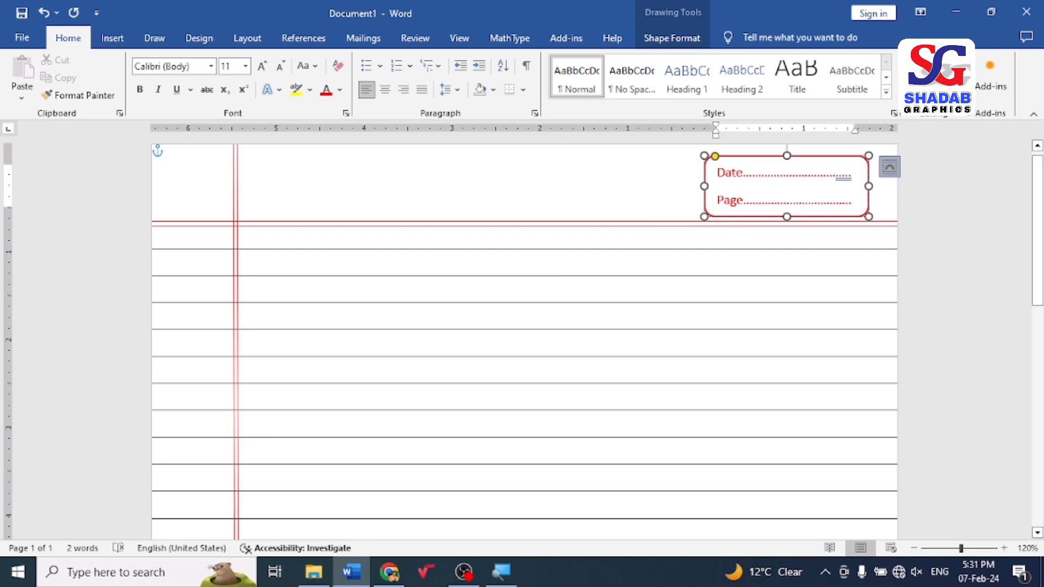
- Remove the space after paragraph from the Date and Page lines in the box
left_click_drag(851, 201, 719, 174)
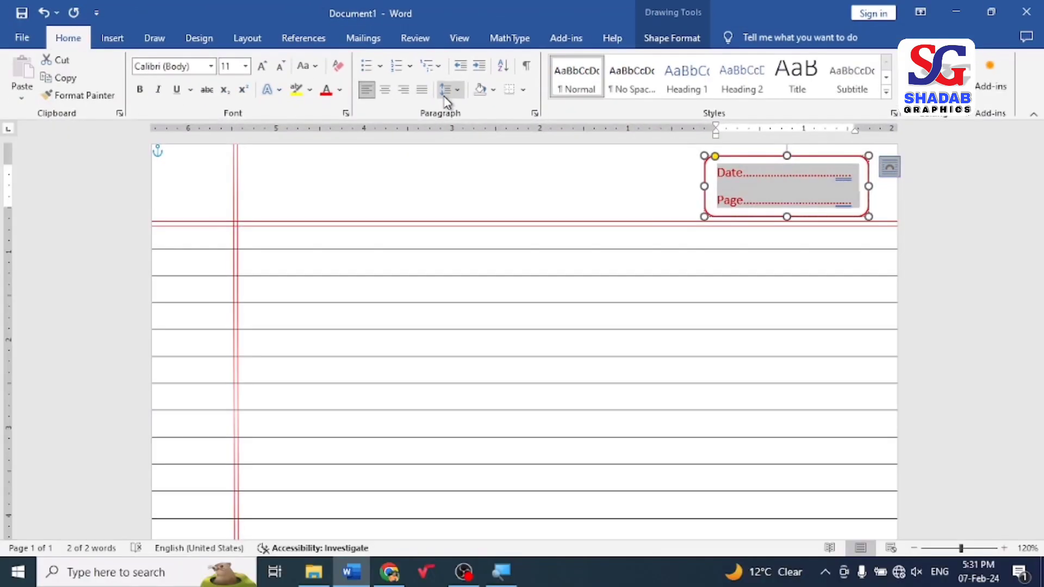
left_click(445, 97)
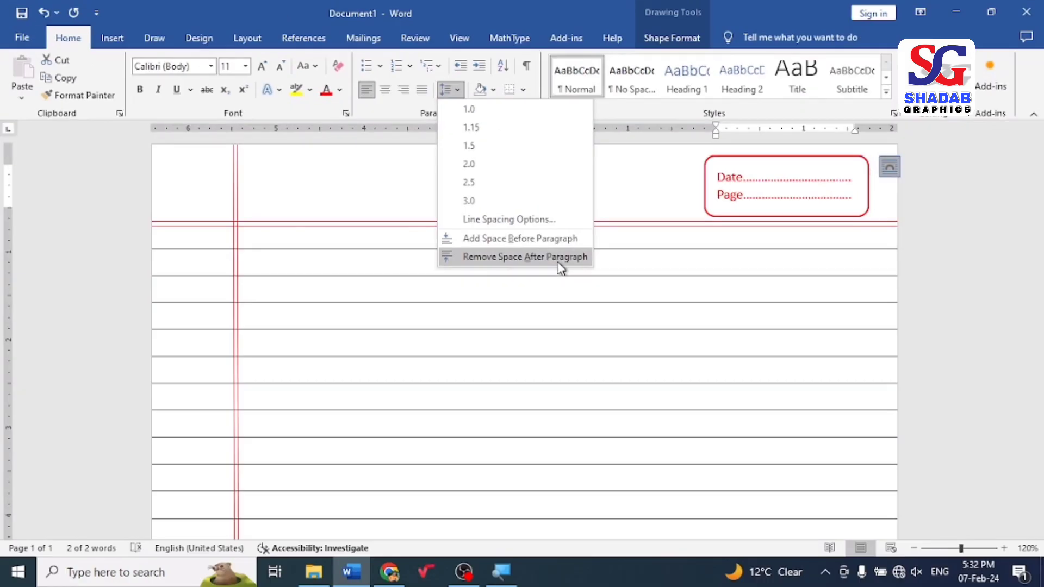
left_click(559, 260)
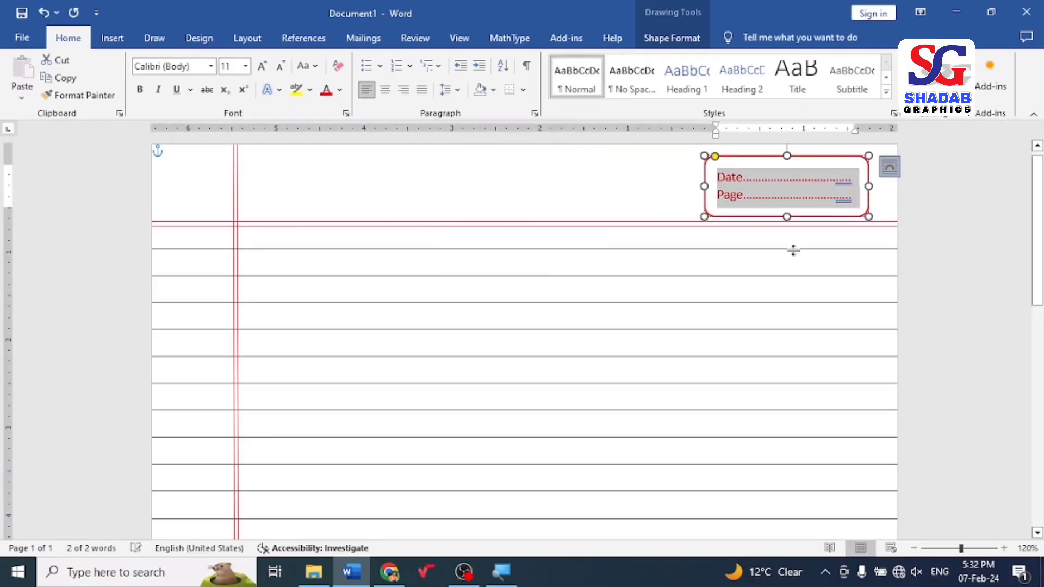
left_click(798, 196)
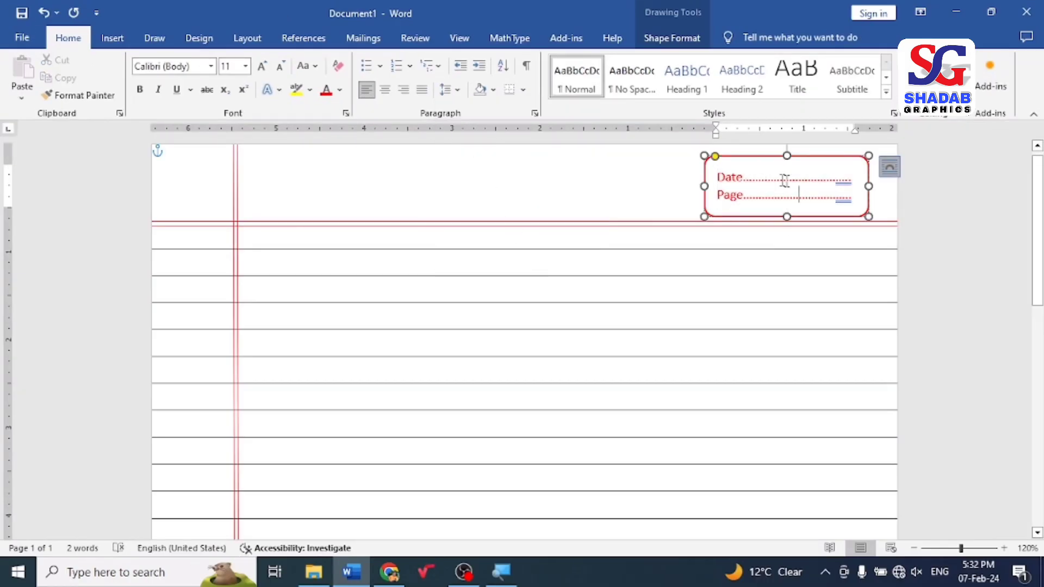
- Set the Date and Page lines to 1.5 line spacing
left_click_drag(855, 199, 707, 177)
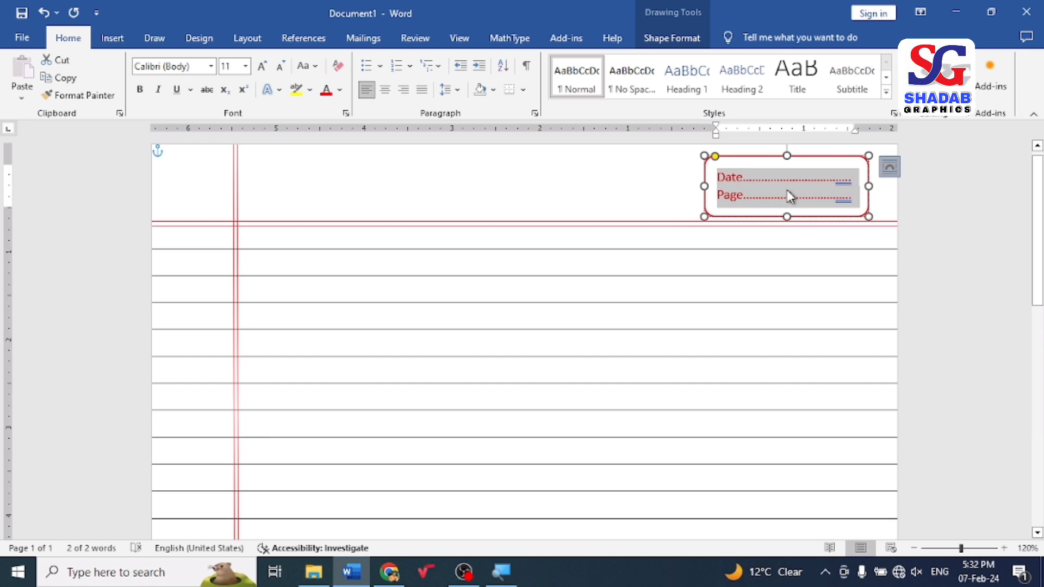
left_click(455, 94)
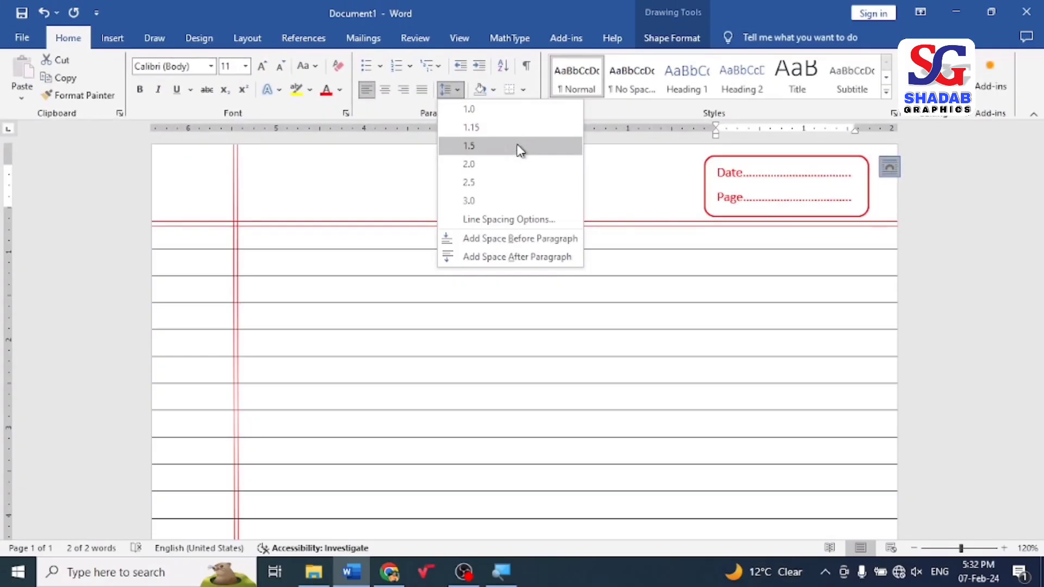
left_click(517, 148)
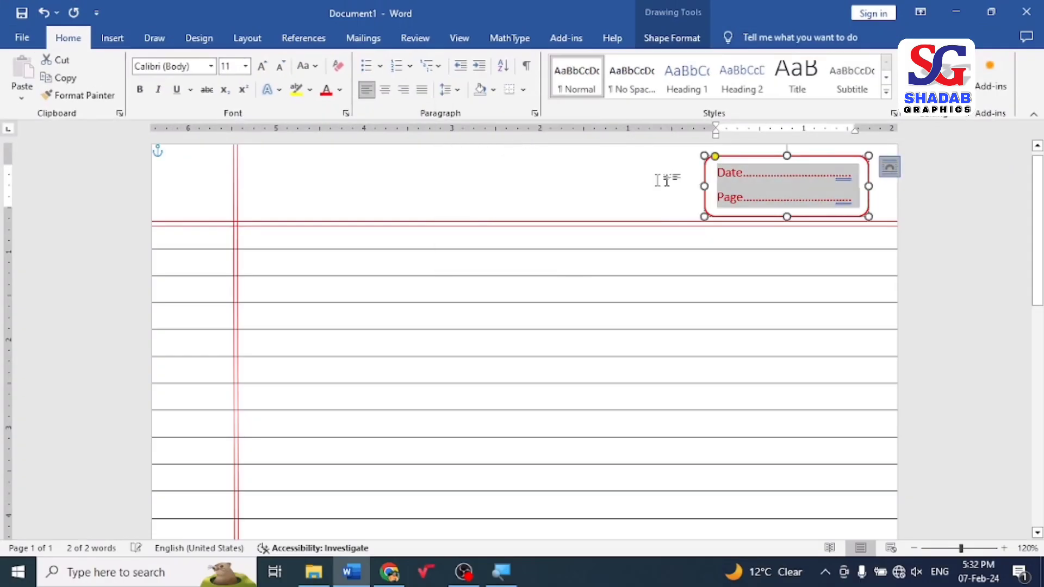
left_click(775, 174)
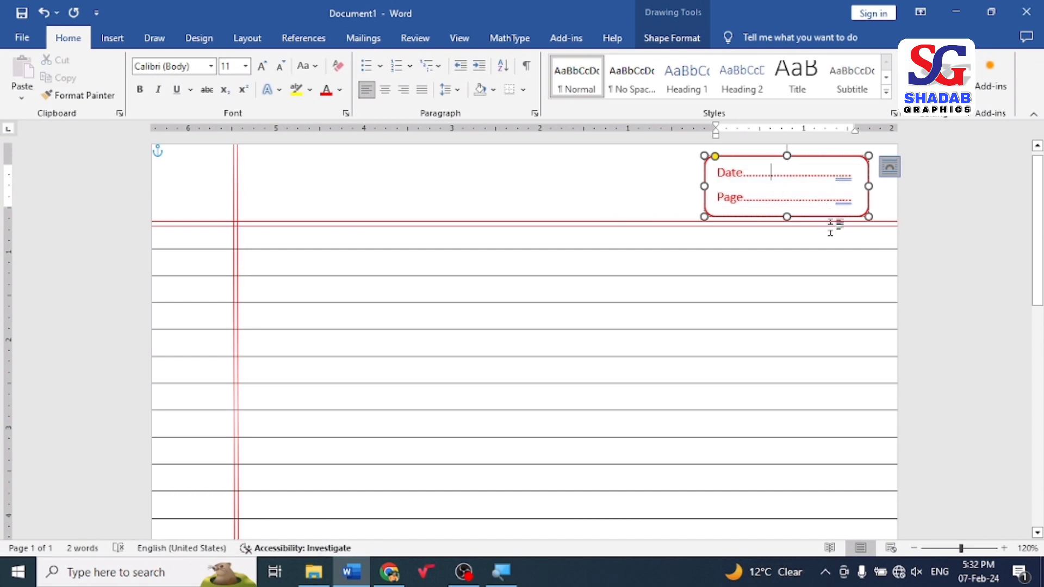
left_click(641, 227)
scroll(640, 224, "down", 3, "ctrl")
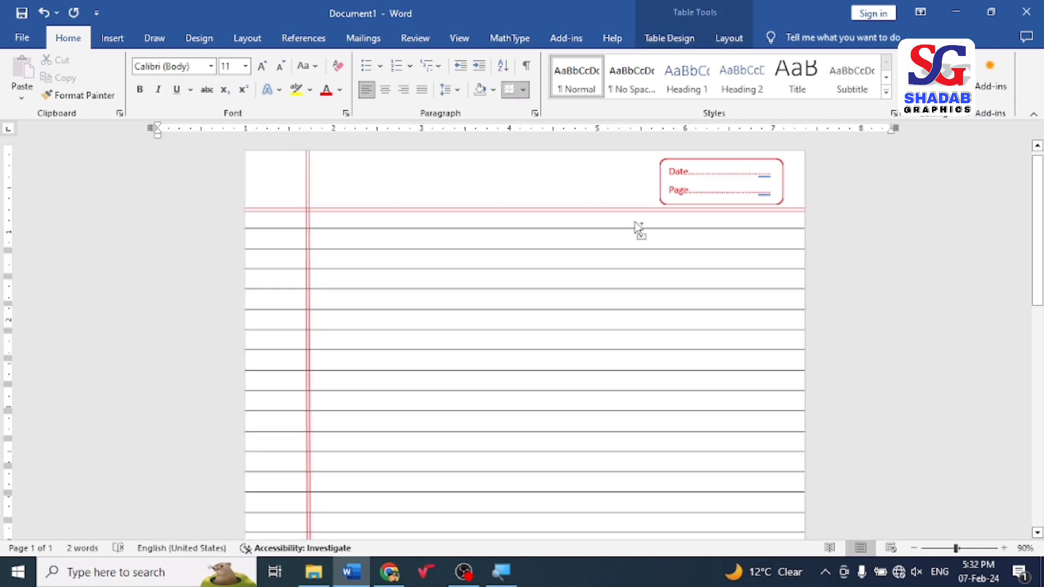
scroll(640, 219, "down", 4)
scroll(641, 218, "down", 4)
scroll(641, 219, "down", 4)
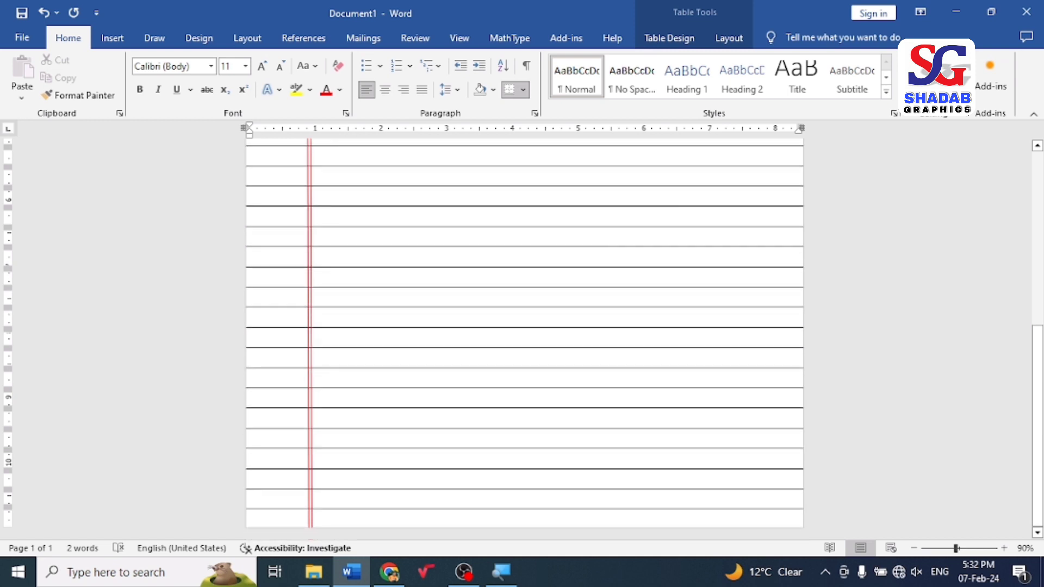
scroll(656, 212, "up", 5)
scroll(656, 212, "up", 5)
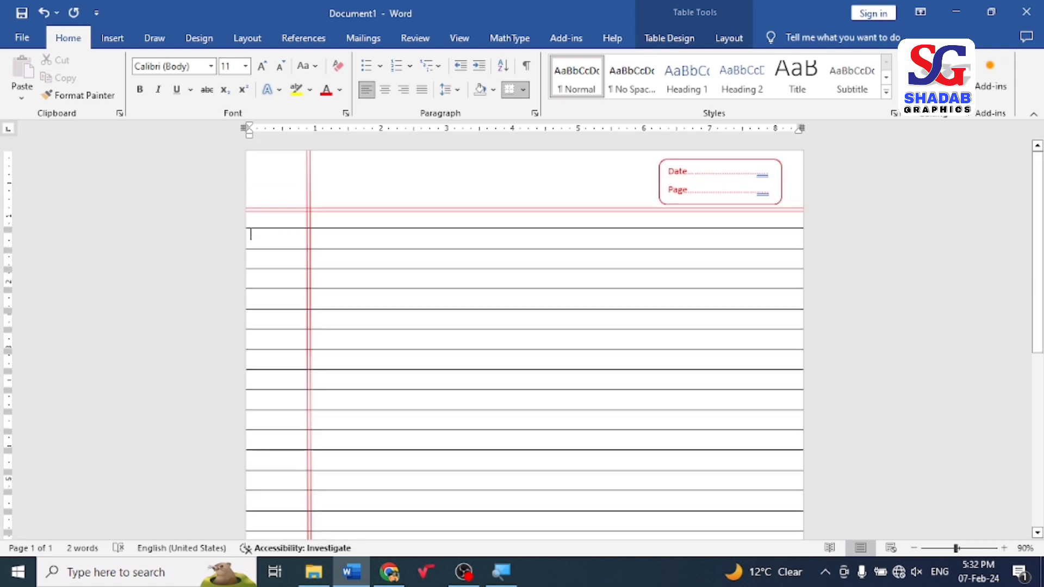
scroll(656, 212, "down", 3)
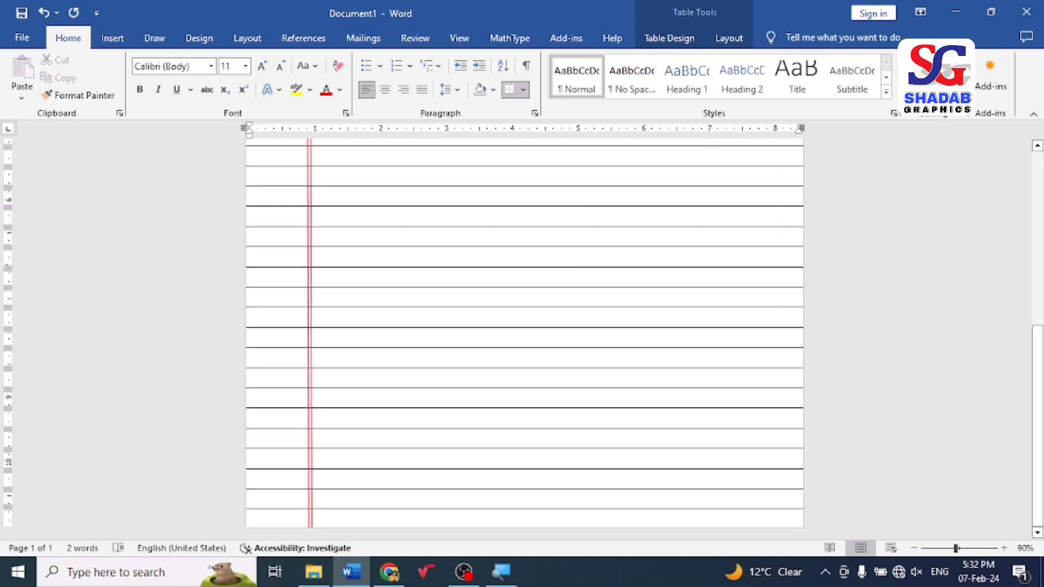
scroll(656, 212, "down", 3)
scroll(656, 212, "up", 5)
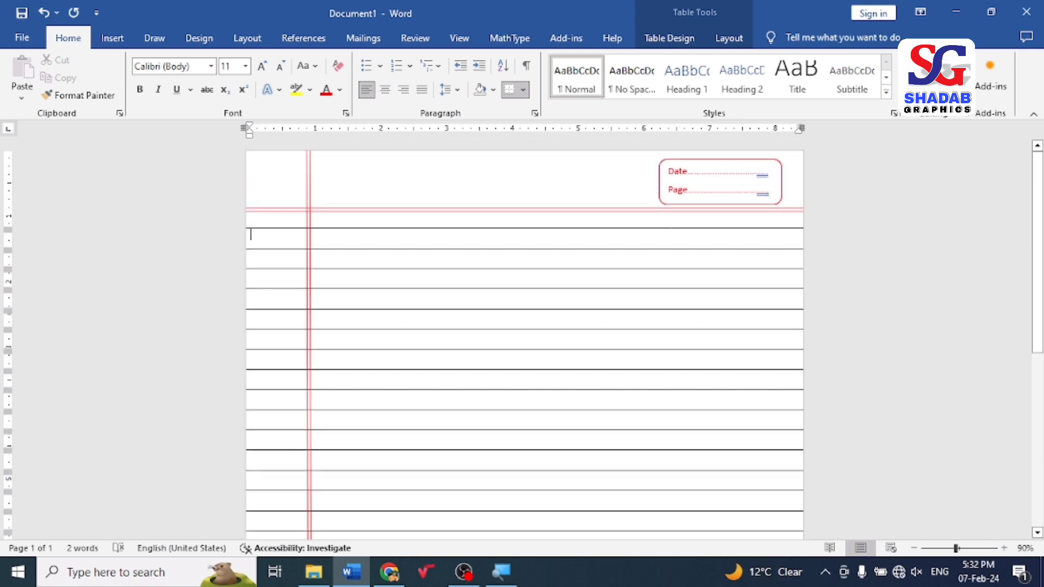
key("ctrl+p")
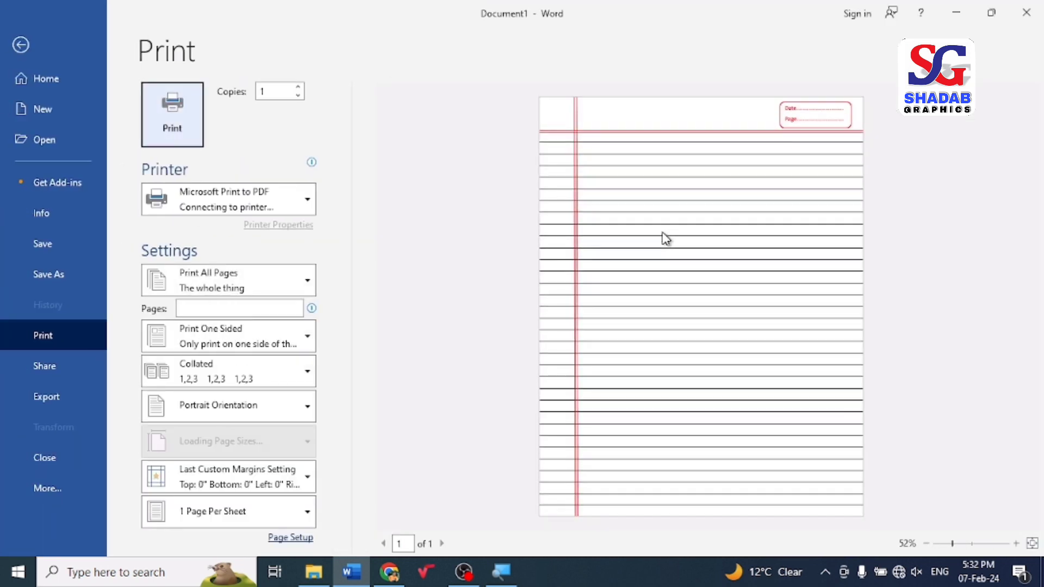